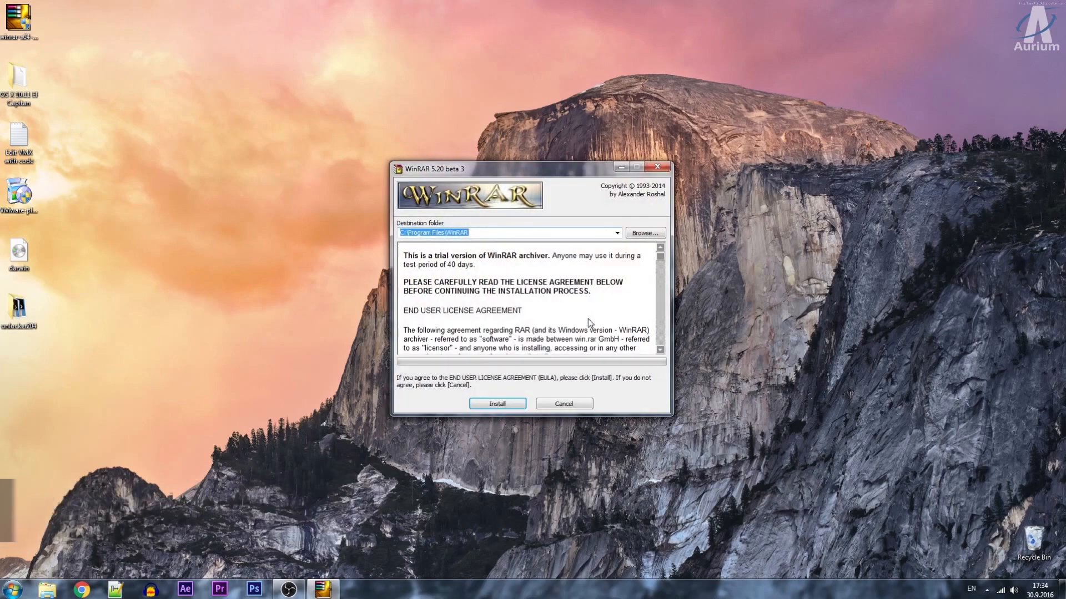
# - Install WinRAR in the default folder with the default file associations and shell integration
pyautogui.click(508, 406)
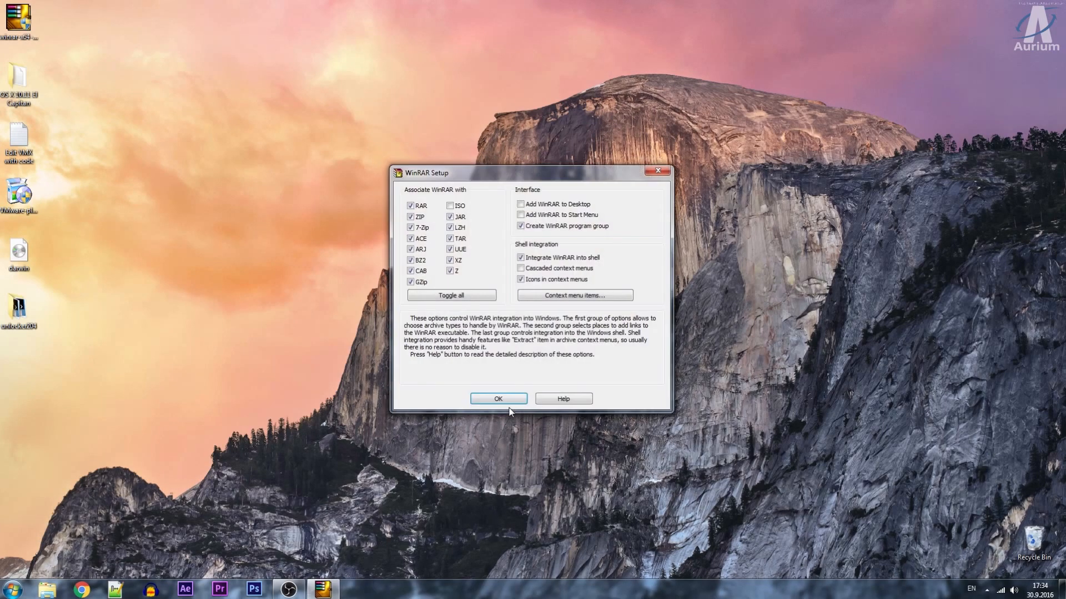
pyautogui.click(504, 400)
pyautogui.click(530, 399)
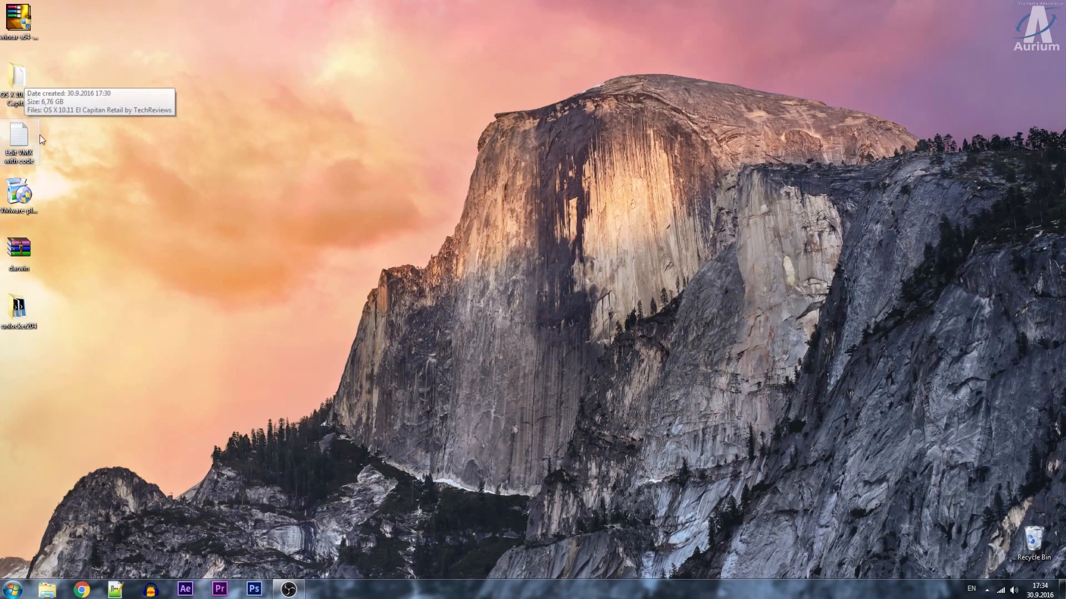
# - Start the VMware Workstation 12 Player setup, accept the license agreement and keep the default install location without the Enhanced Keyboard Driver
pyautogui.doubleClick(25, 194)
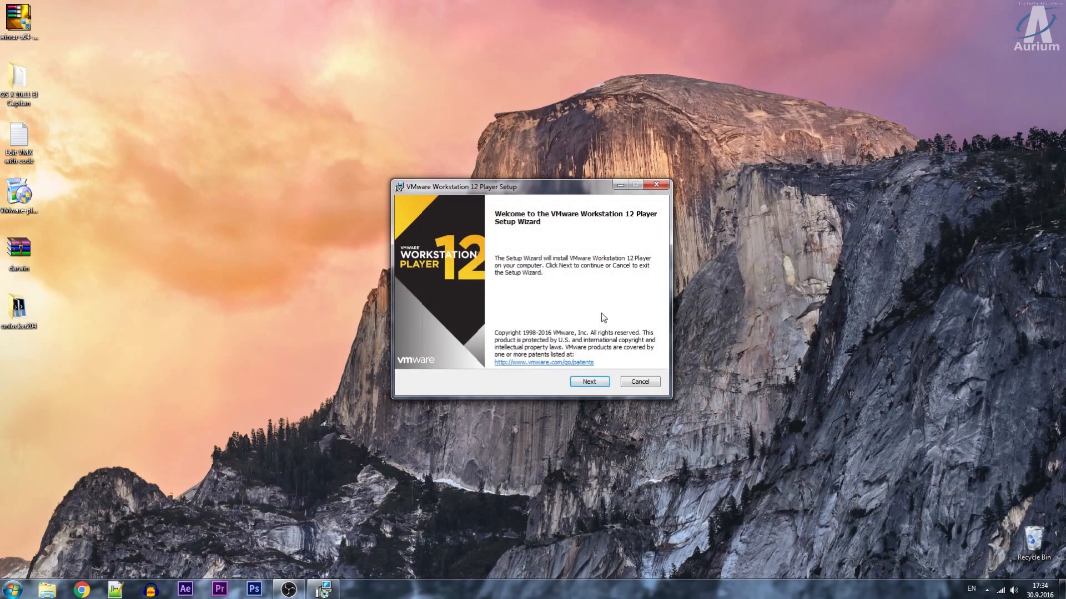
pyautogui.click(590, 381)
pyautogui.click(498, 356)
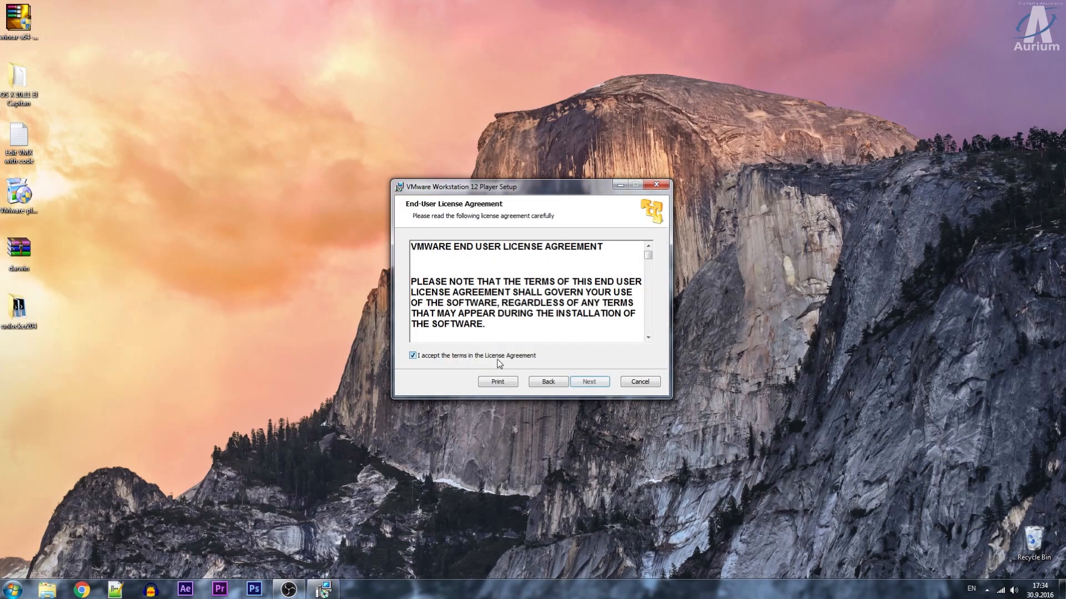
pyautogui.click(589, 382)
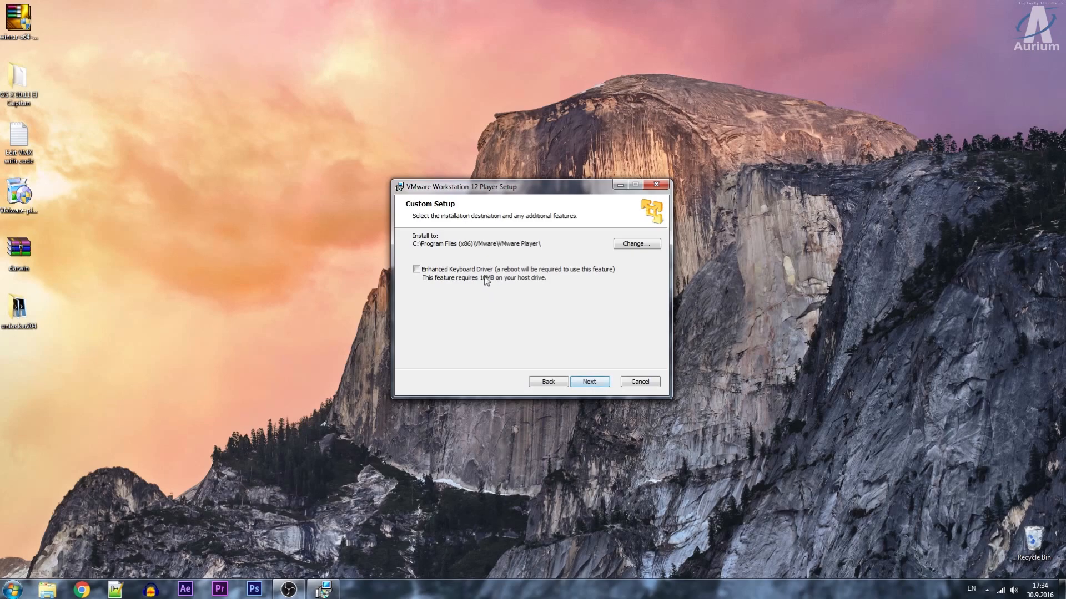
pyautogui.click(607, 384)
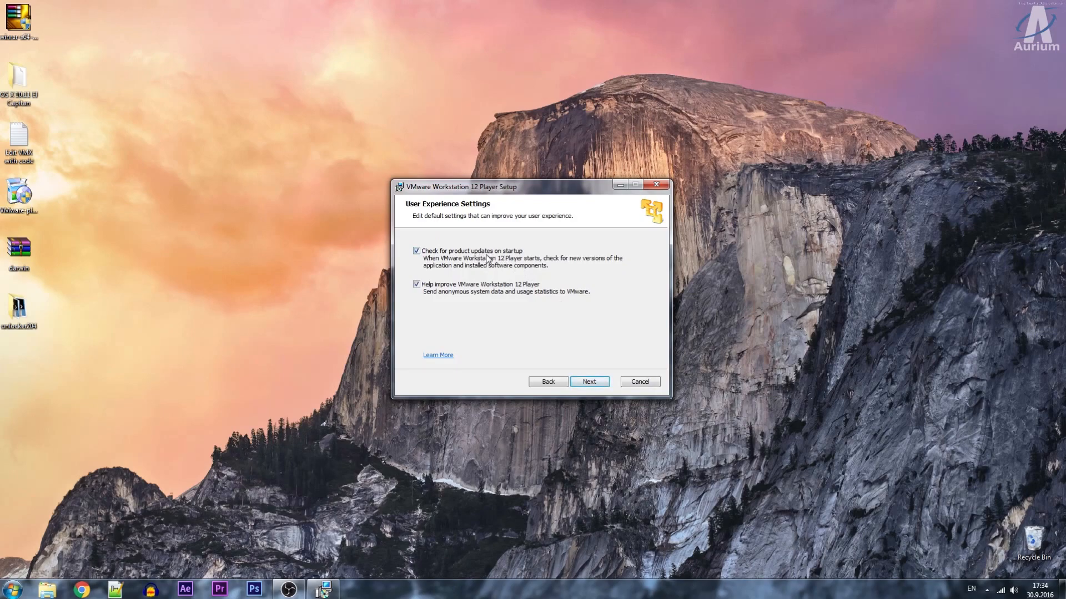
# - Turn off the Help improve VMware option, keep both shortcuts, and complete the VMware Workstation 12 Player installation
pyautogui.click(417, 284)
pyautogui.click(581, 381)
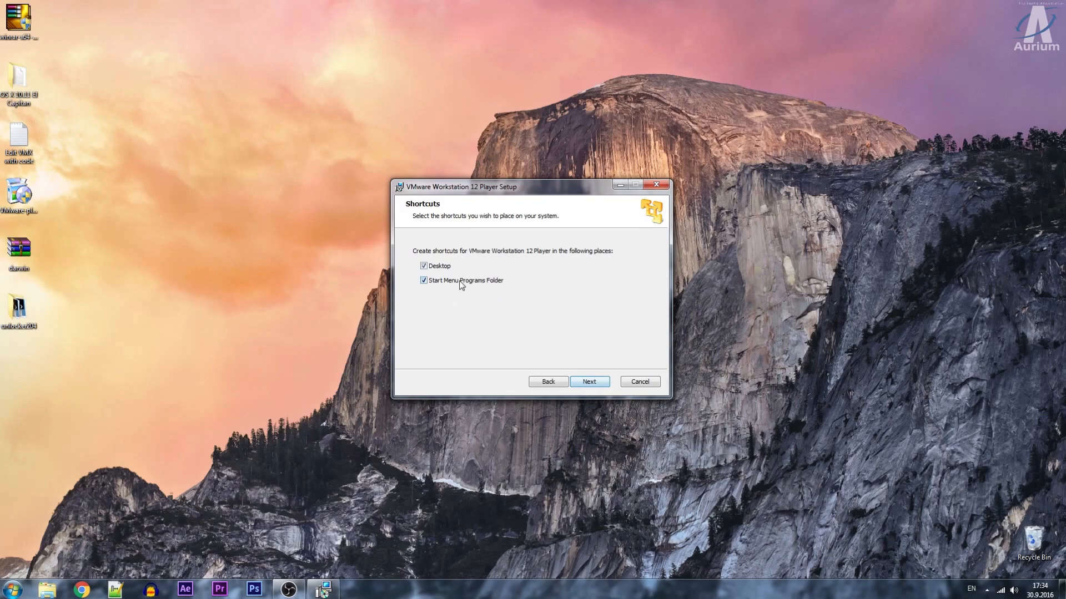
pyautogui.click(590, 382)
pyautogui.click(589, 381)
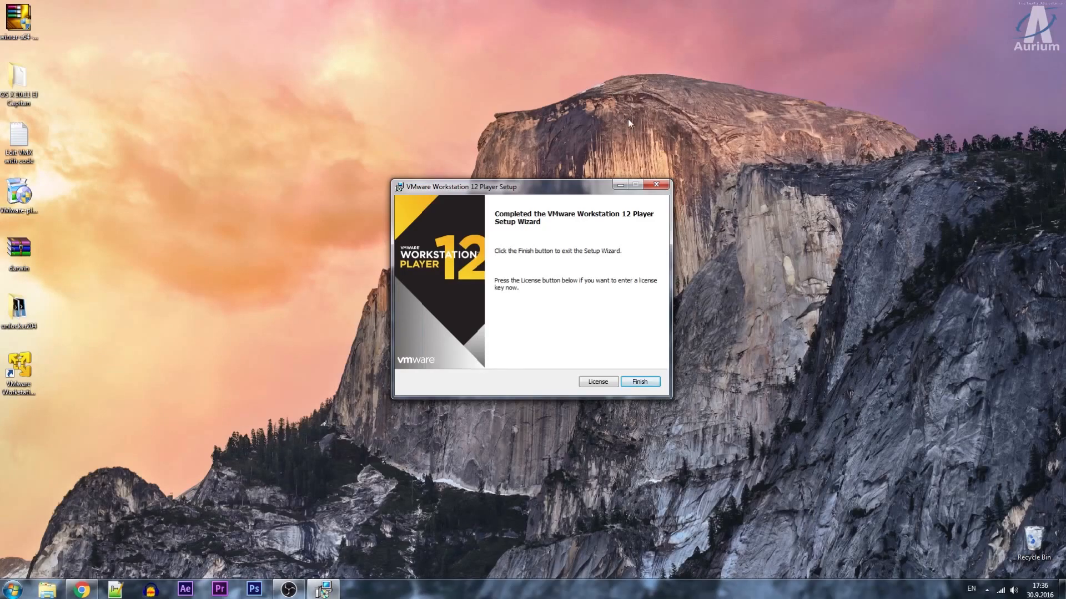
pyautogui.click(640, 382)
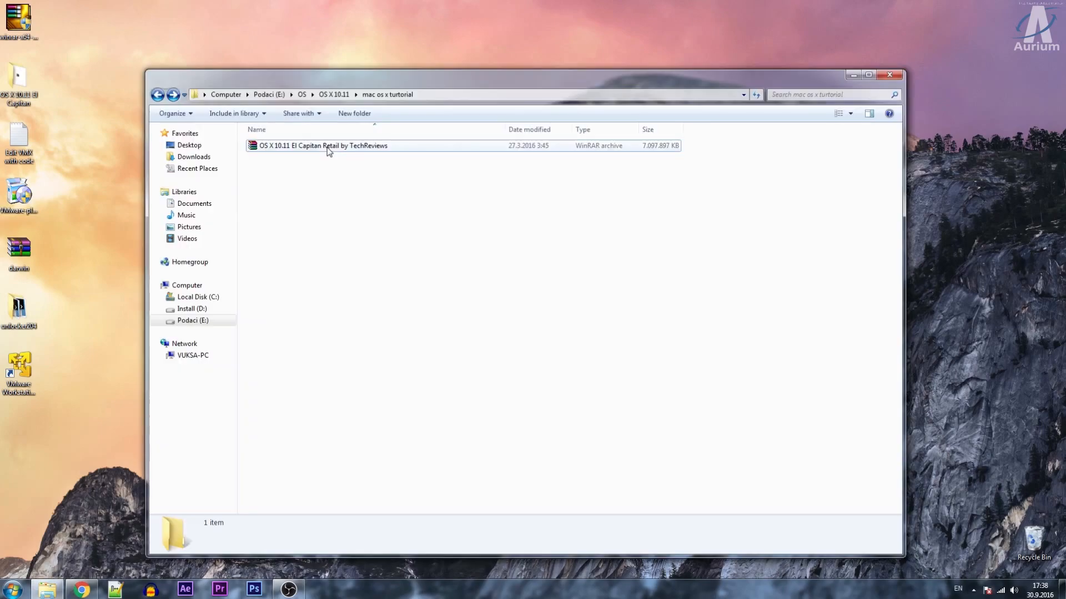
# - Extract the OS X 10.11 El Capitan Retail archive into its own folder and check the extracted files
pyautogui.rightClick(327, 148)
pyautogui.click(368, 180)
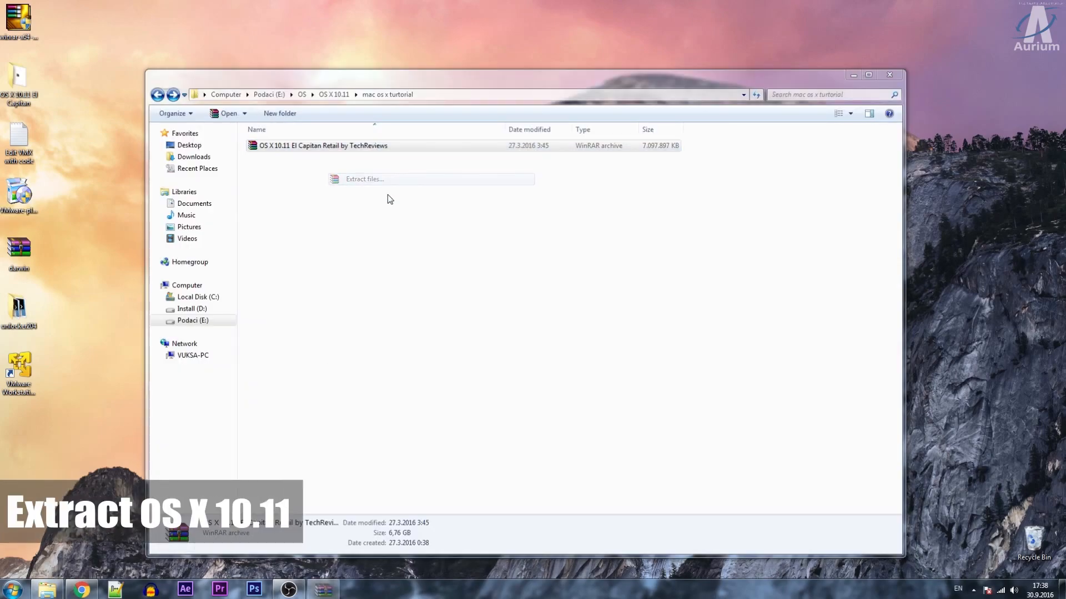
pyautogui.click(570, 411)
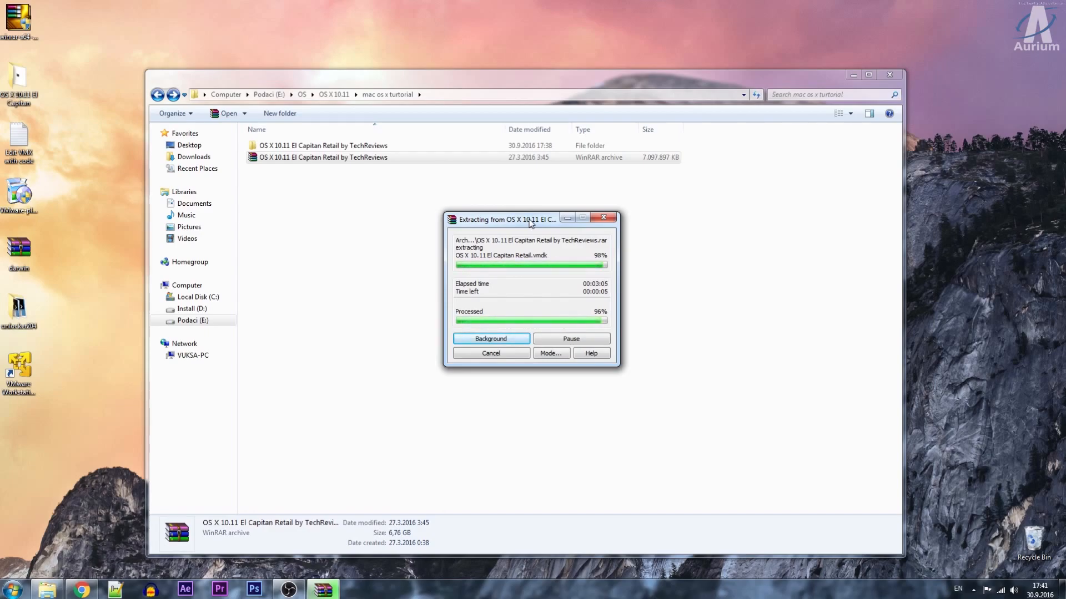
pyautogui.doubleClick(320, 146)
pyautogui.doubleClick(320, 147)
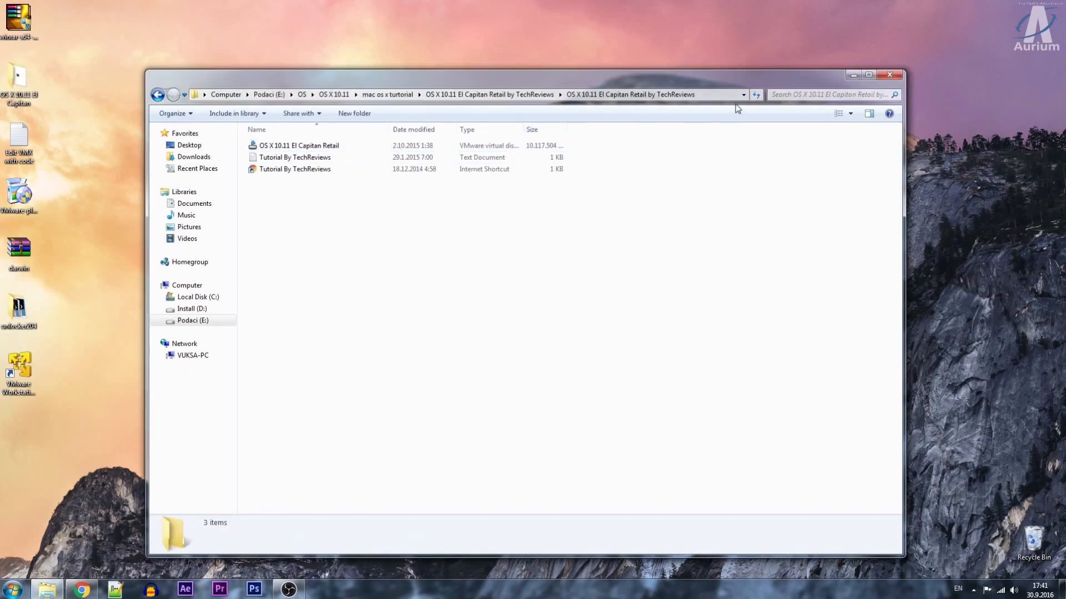
pyautogui.click(895, 77)
# - Run the win-install script from the unlocker204 desktop folder as administrator, closing the folder when done
pyautogui.doubleClick(27, 314)
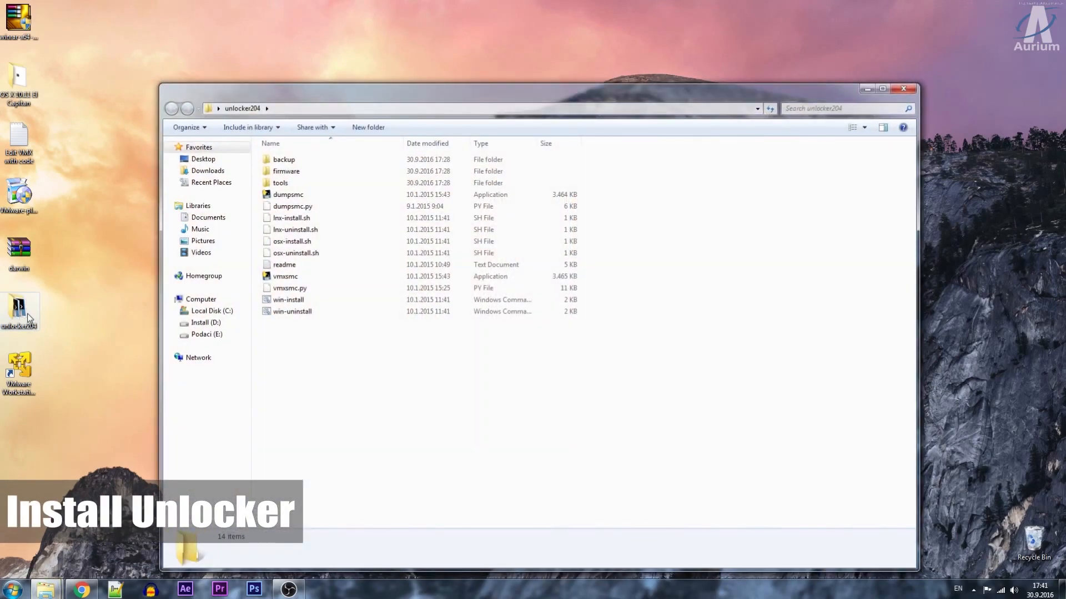
pyautogui.rightClick(315, 302)
pyautogui.click(361, 345)
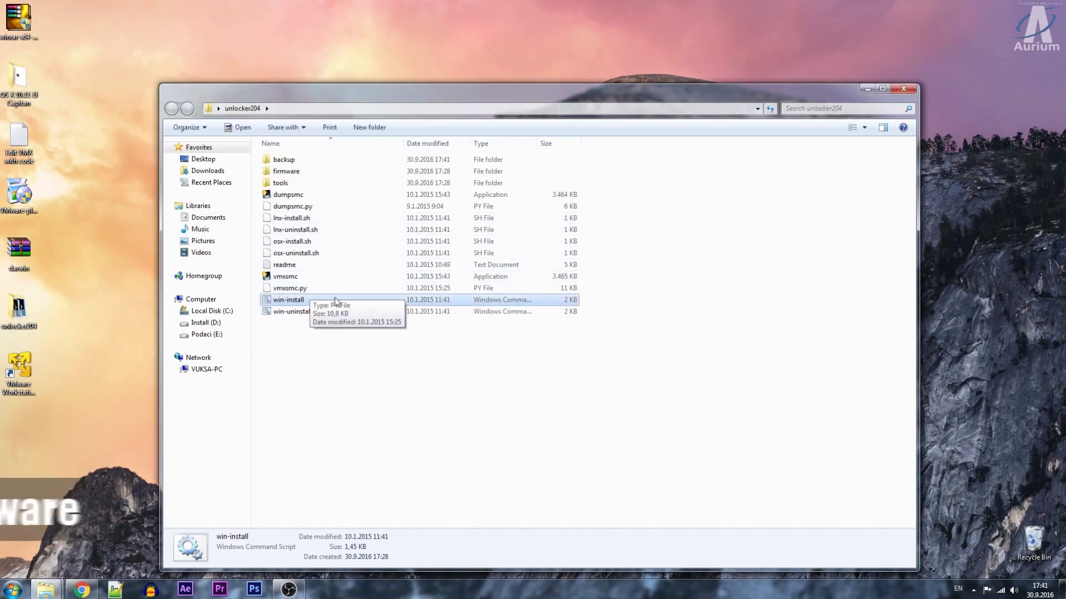
pyautogui.click(903, 90)
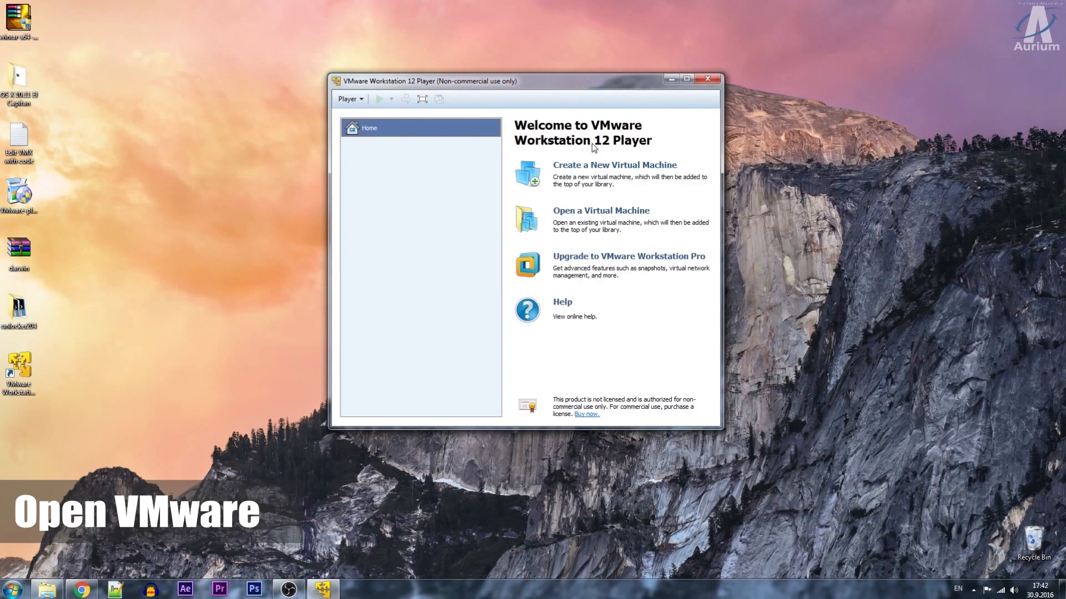
# - Start a new virtual machine with the operating system installed later, choosing Apple Mac OS X, version OS X 10.11, as guest
pyautogui.click(596, 167)
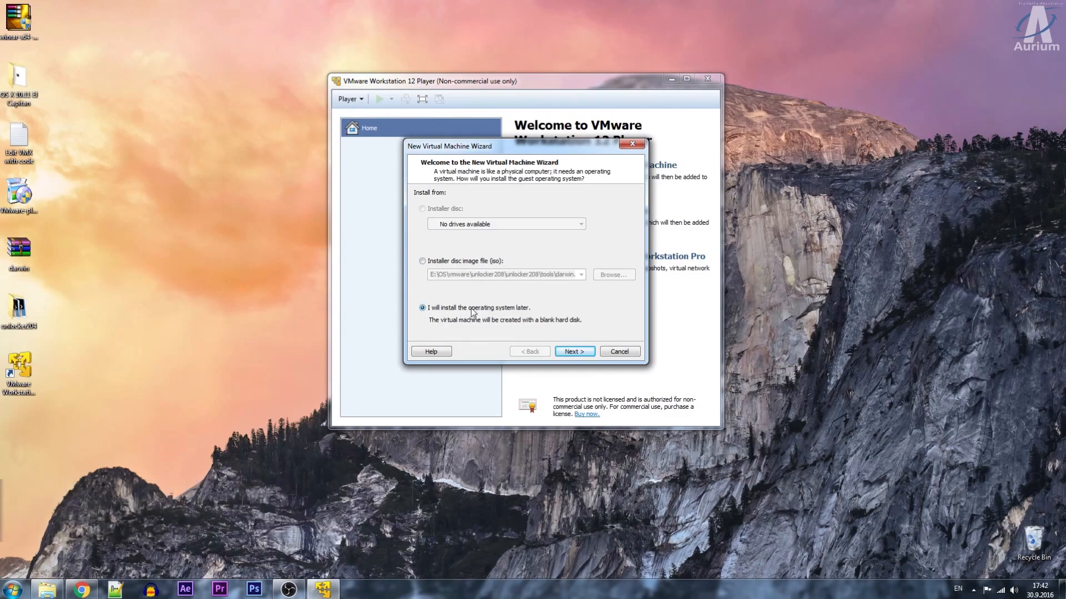
pyautogui.click(575, 351)
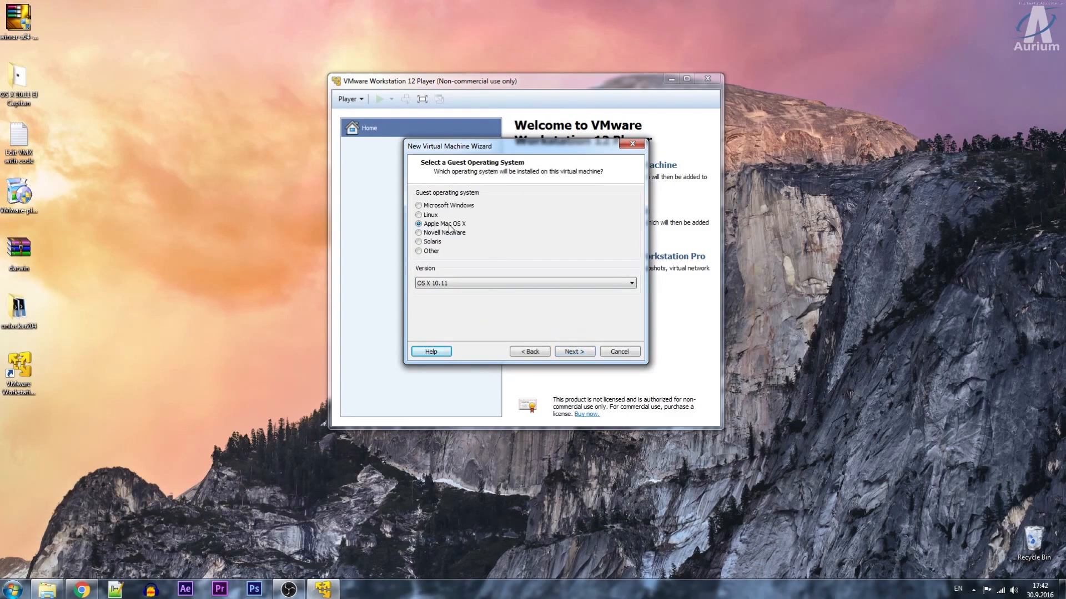
pyautogui.click(482, 284)
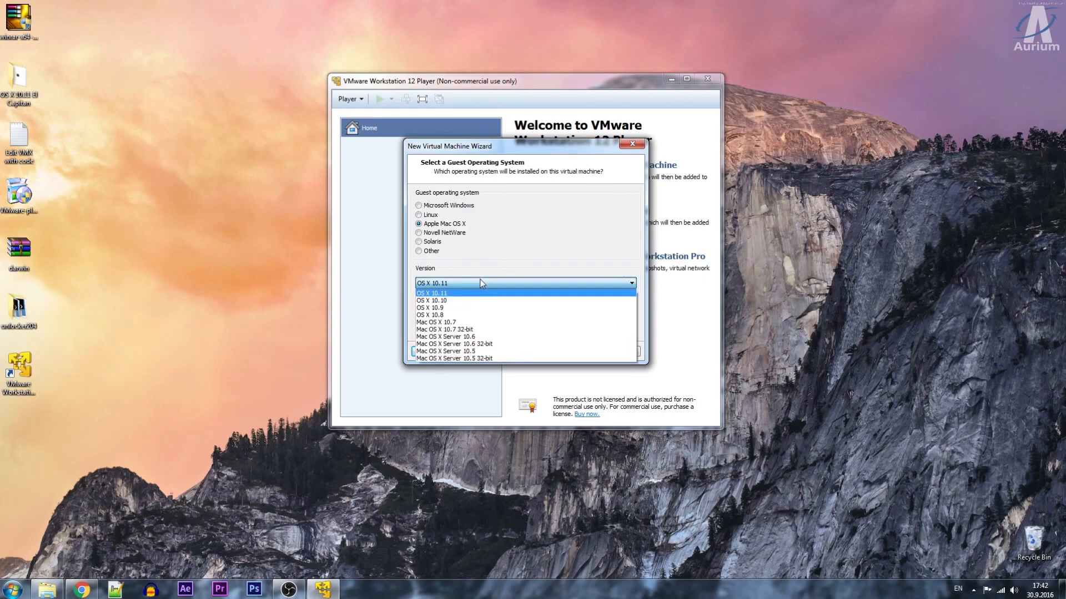
pyautogui.click(481, 283)
pyautogui.press('Return')
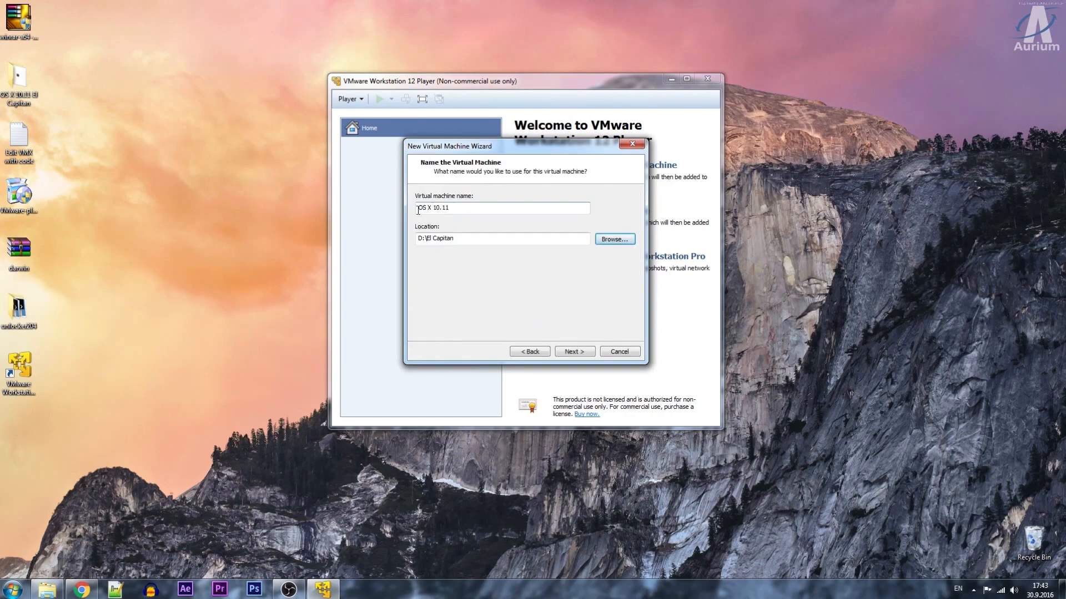
# - Name the virtual machine Aurium in D:\El Capitan, store its 40 GB disk as a single file, and finish creating it
pyautogui.moveTo(459, 209); pyautogui.dragTo(361, 209)
pyautogui.write('Aurium')
pyautogui.click(580, 353)
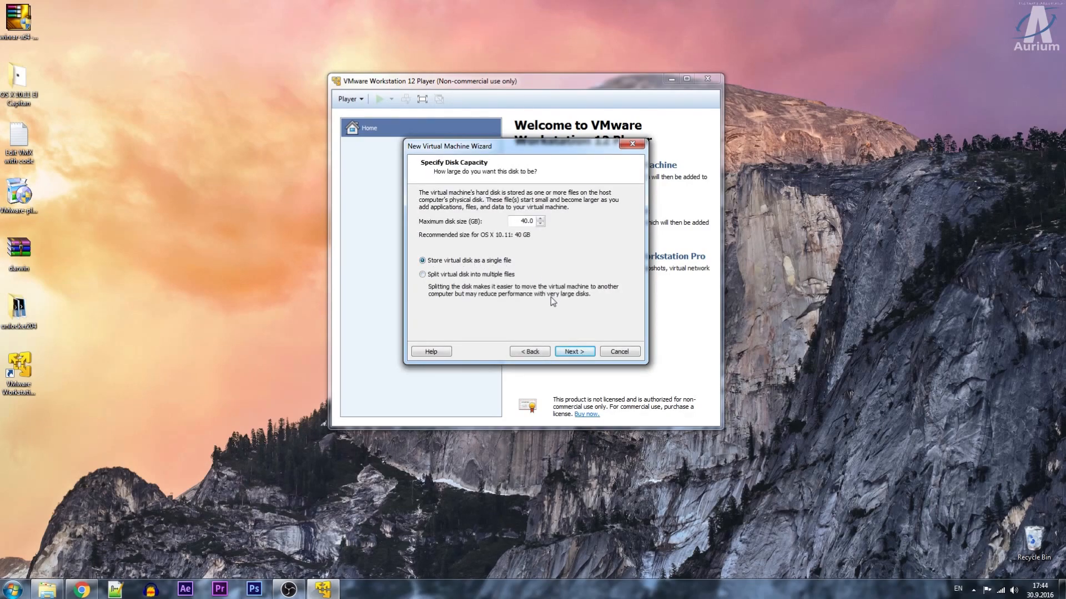
pyautogui.click(577, 347)
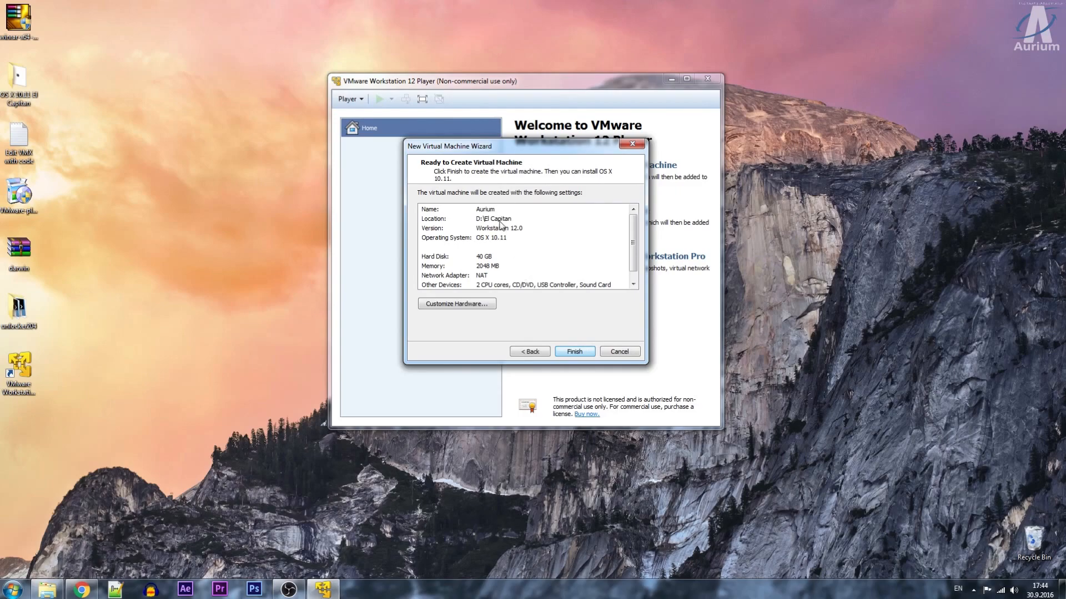
pyautogui.moveTo(632, 226); pyautogui.dragTo(643, 254)
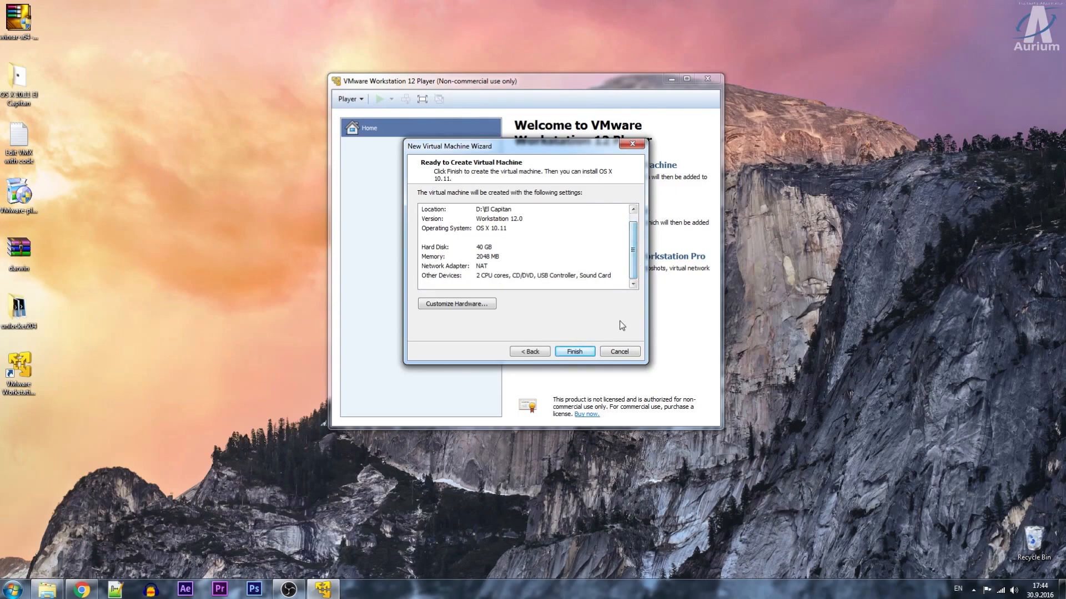
pyautogui.click(575, 353)
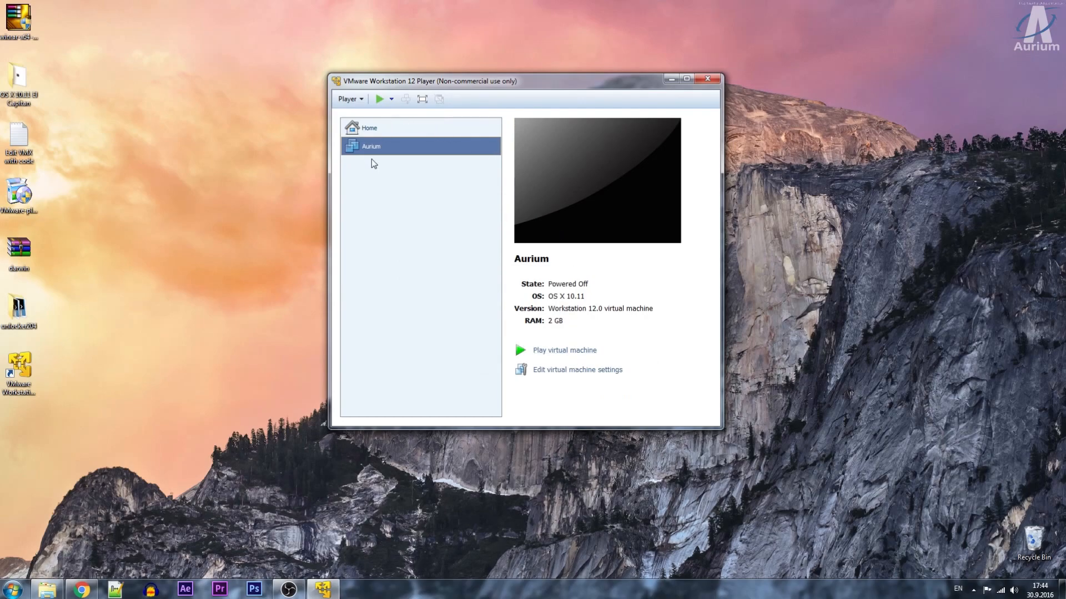
# - Set the Aurium virtual machine's memory to 4 GB and its number of processor cores to 4
pyautogui.click(577, 370)
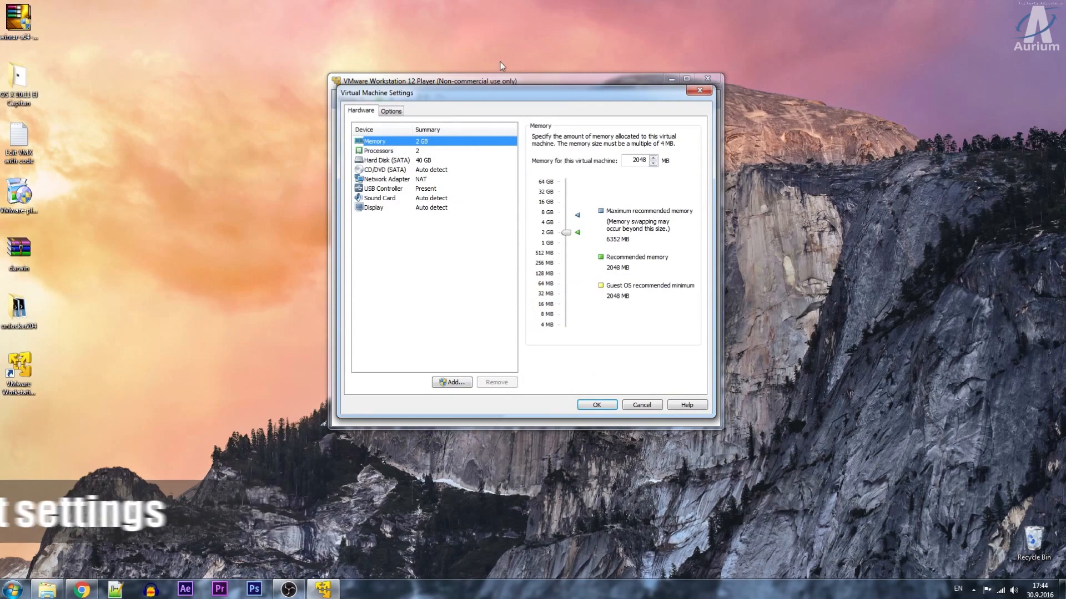
pyautogui.moveTo(518, 89); pyautogui.dragTo(407, 97)
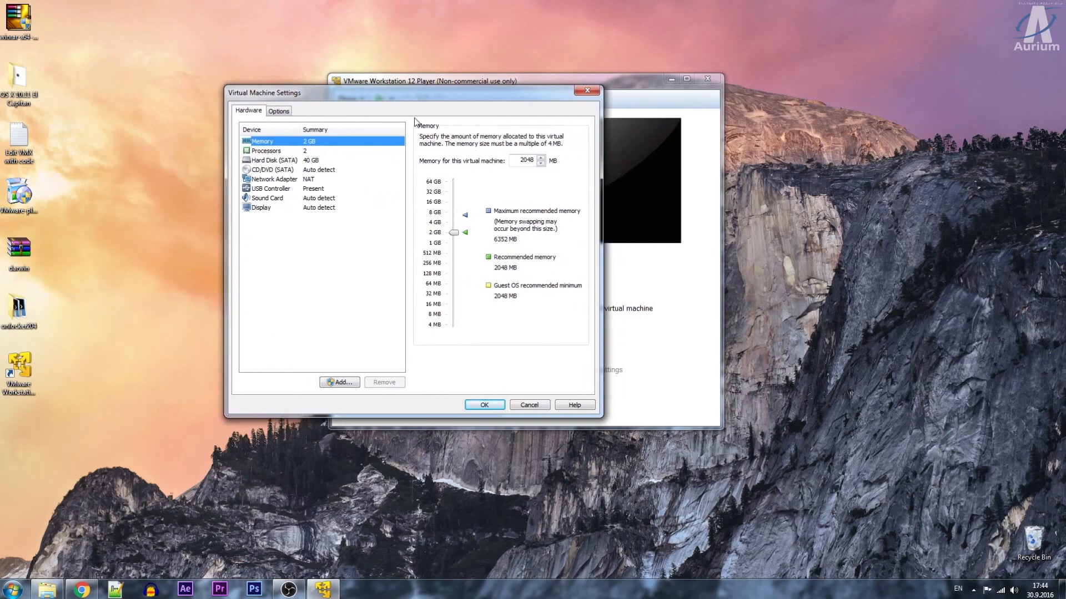
pyautogui.click(442, 225)
pyautogui.click(272, 152)
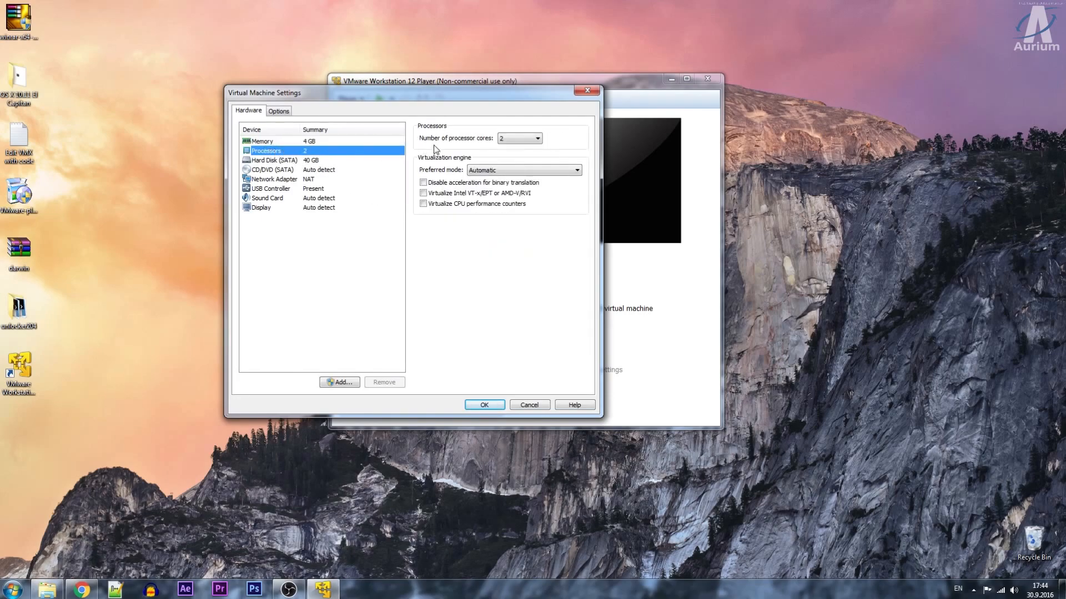
pyautogui.click(520, 139)
pyautogui.click(508, 171)
# - Remove the virtual machine's hard disk and begin adding a SATA hard disk that uses an existing virtual disk
pyautogui.click(279, 163)
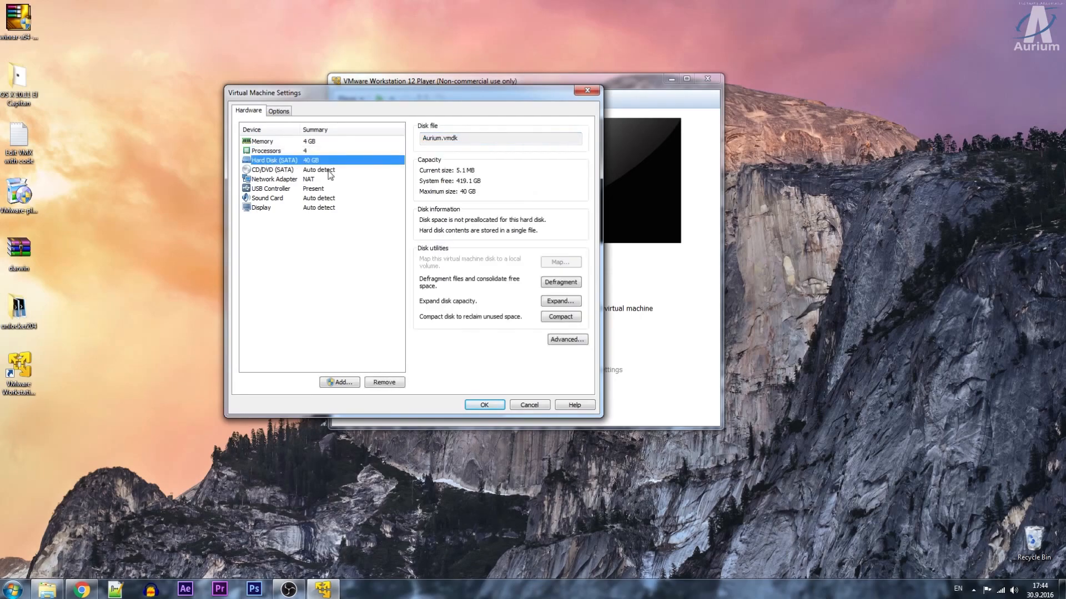
pyautogui.click(385, 383)
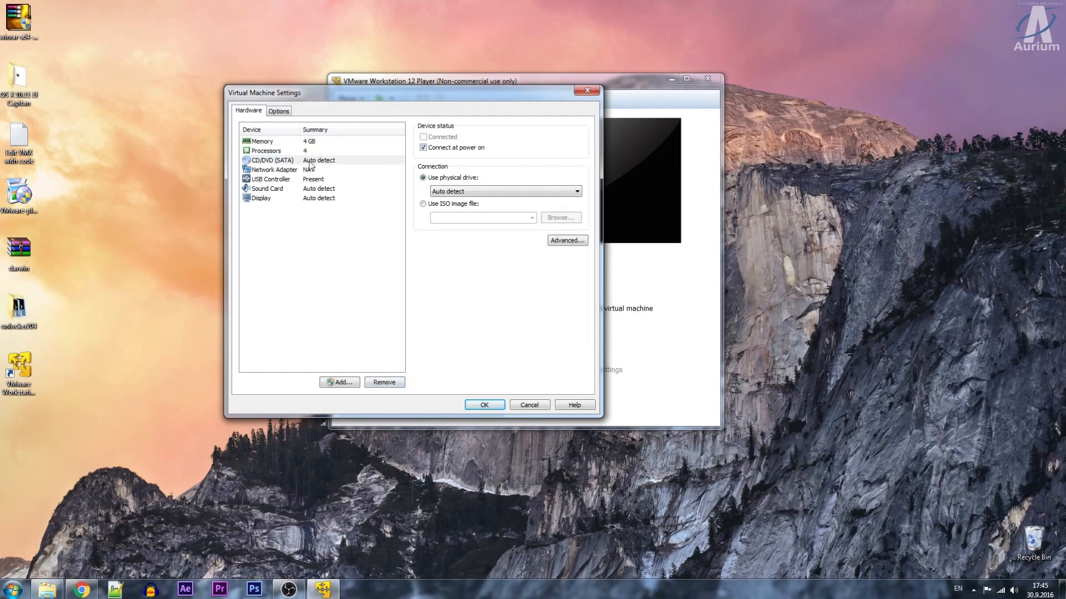
pyautogui.click(340, 382)
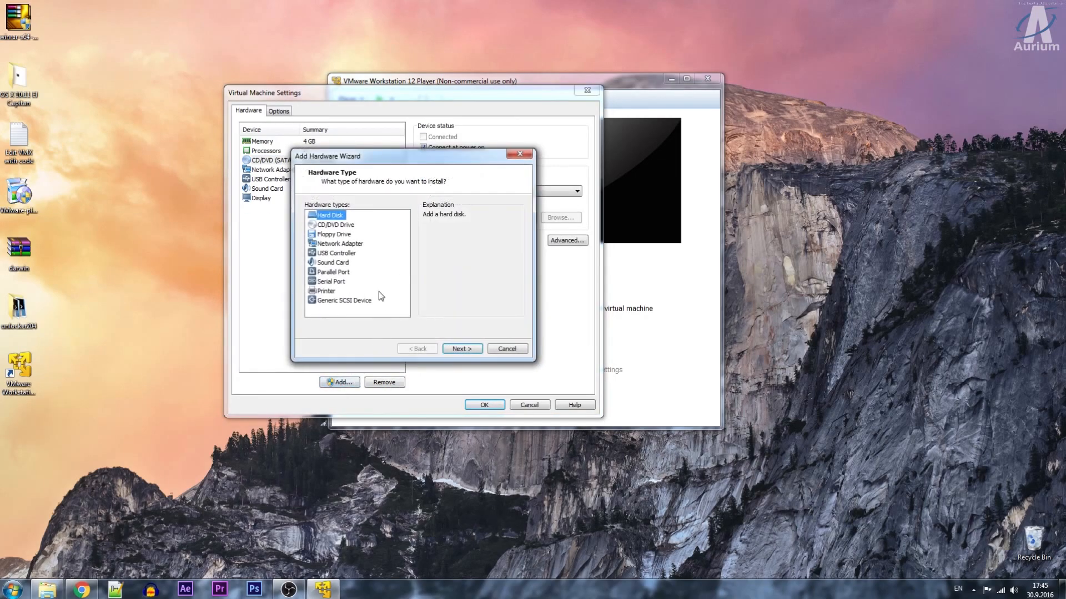
pyautogui.click(463, 350)
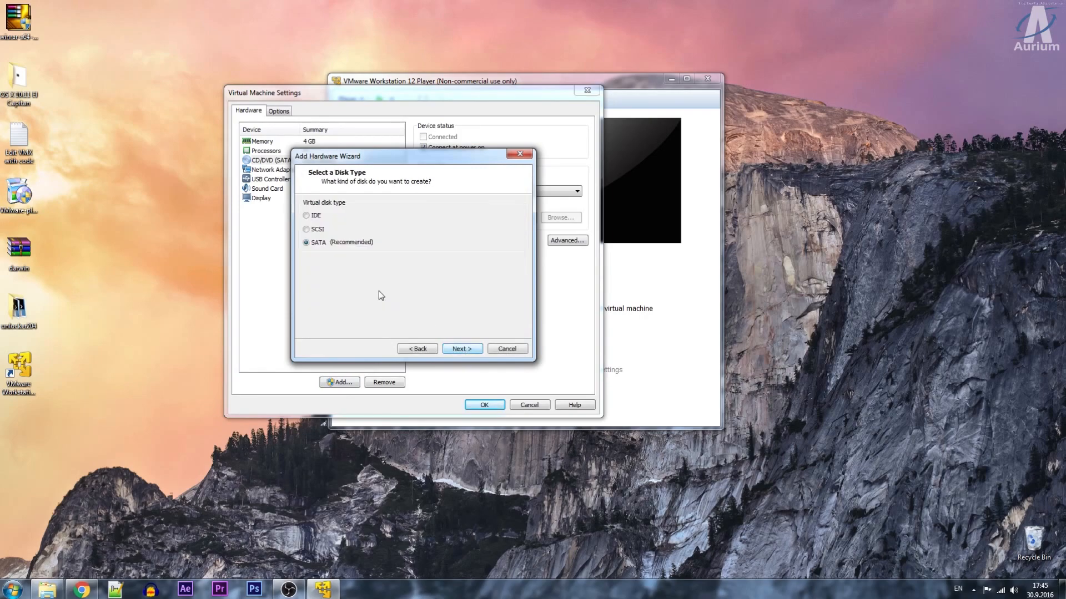
pyautogui.click(470, 349)
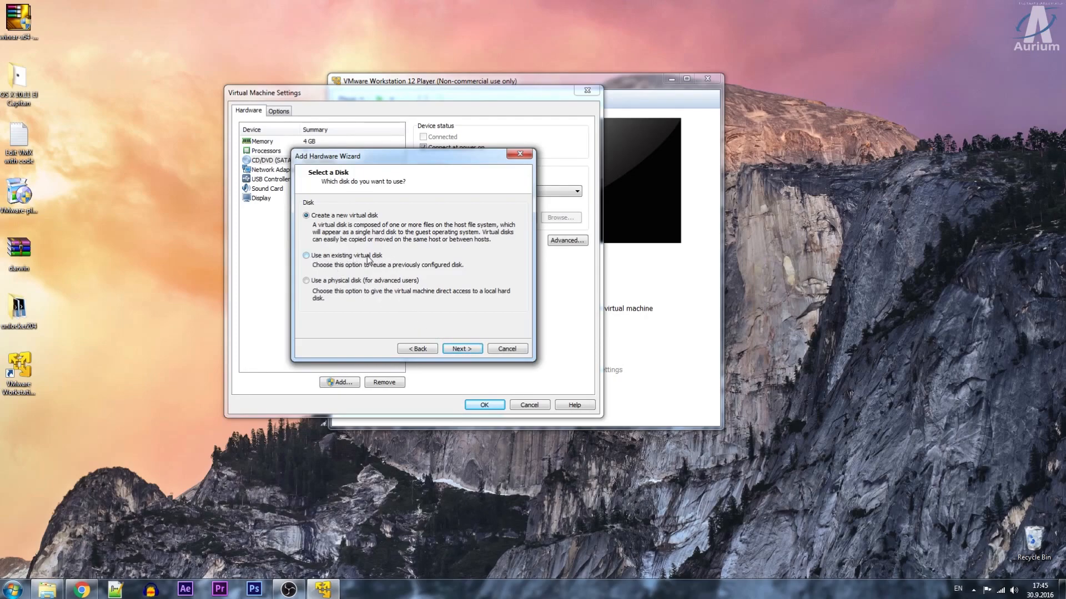
pyautogui.click(463, 348)
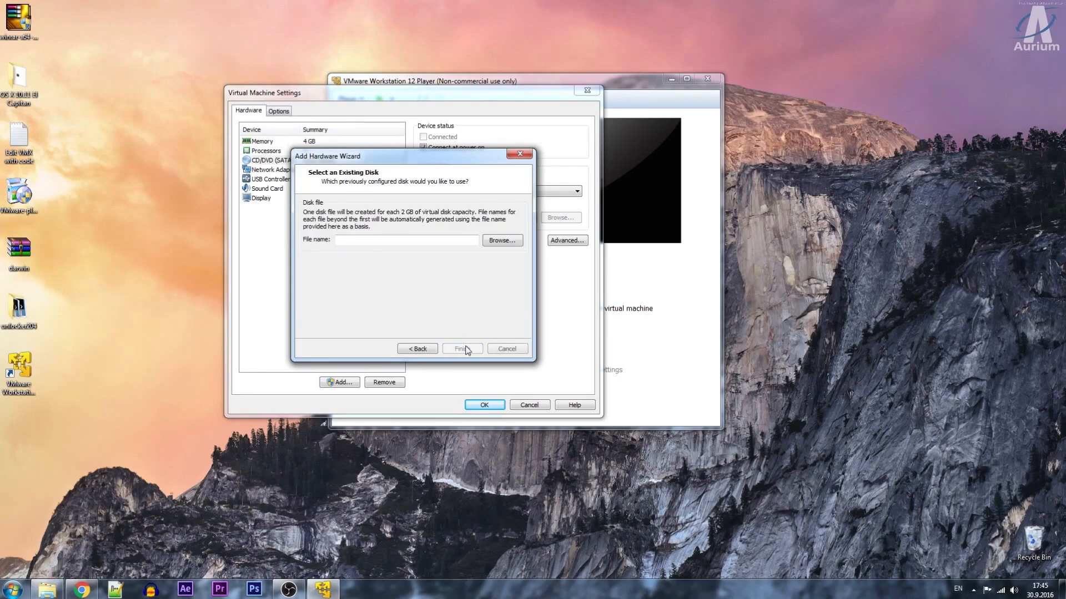
# - Use the existing OS X 10.11 El Capitan Retail virtual disk from the TechReviews folder on drive E and keep its existing format
pyautogui.click(502, 241)
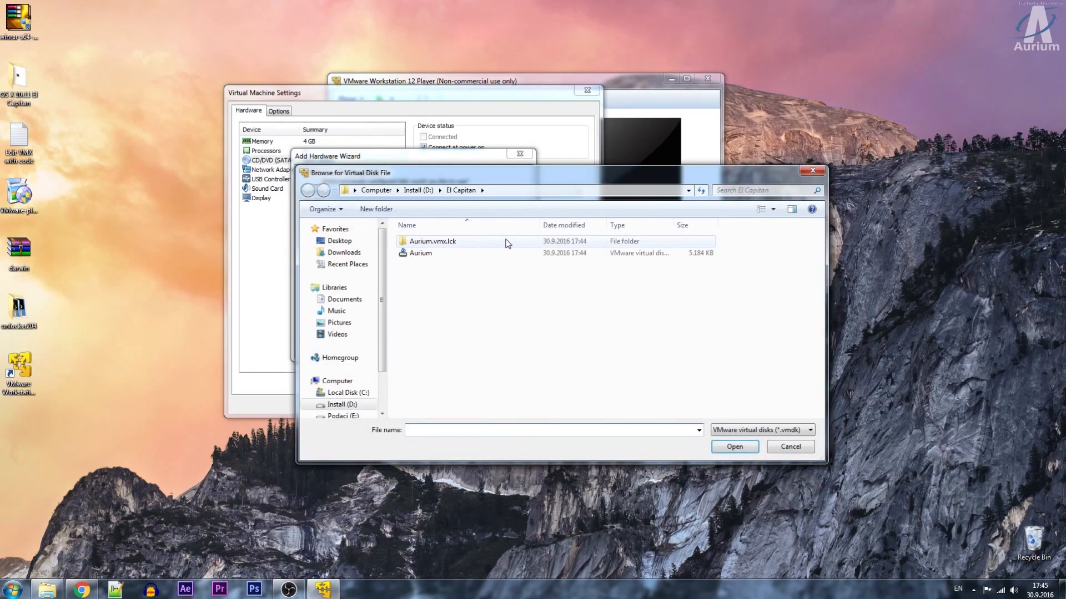
pyautogui.click(342, 415)
pyautogui.doubleClick(494, 240)
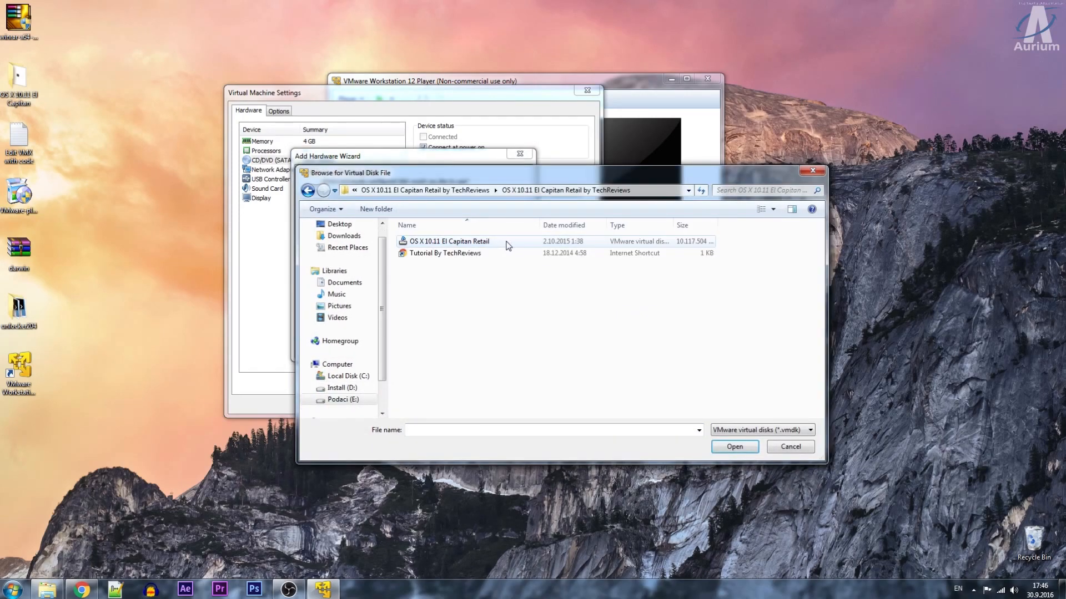
pyautogui.click(505, 243)
pyautogui.click(729, 447)
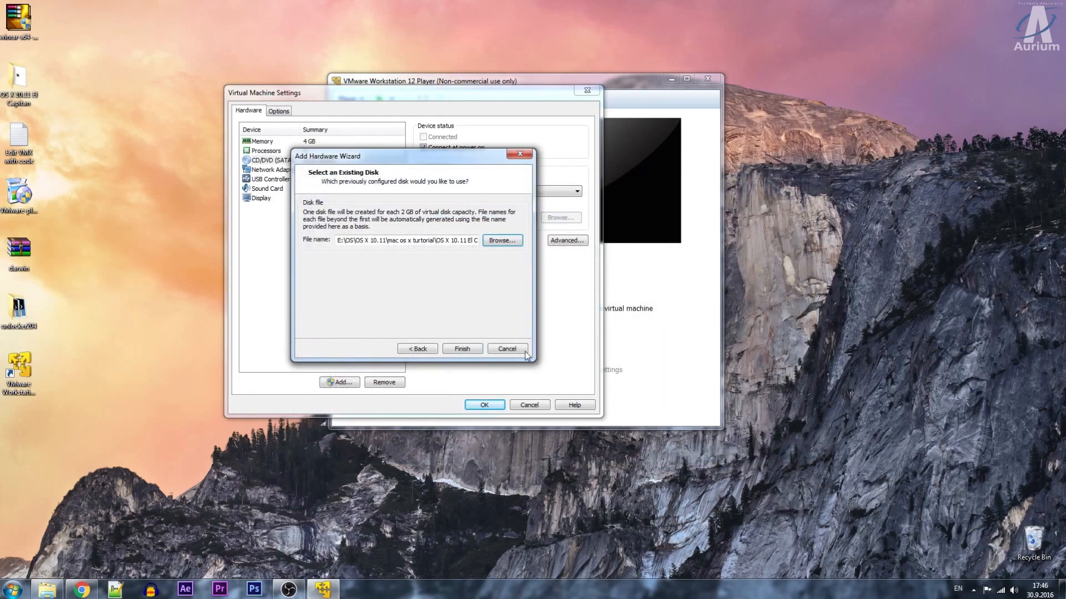
pyautogui.click(469, 350)
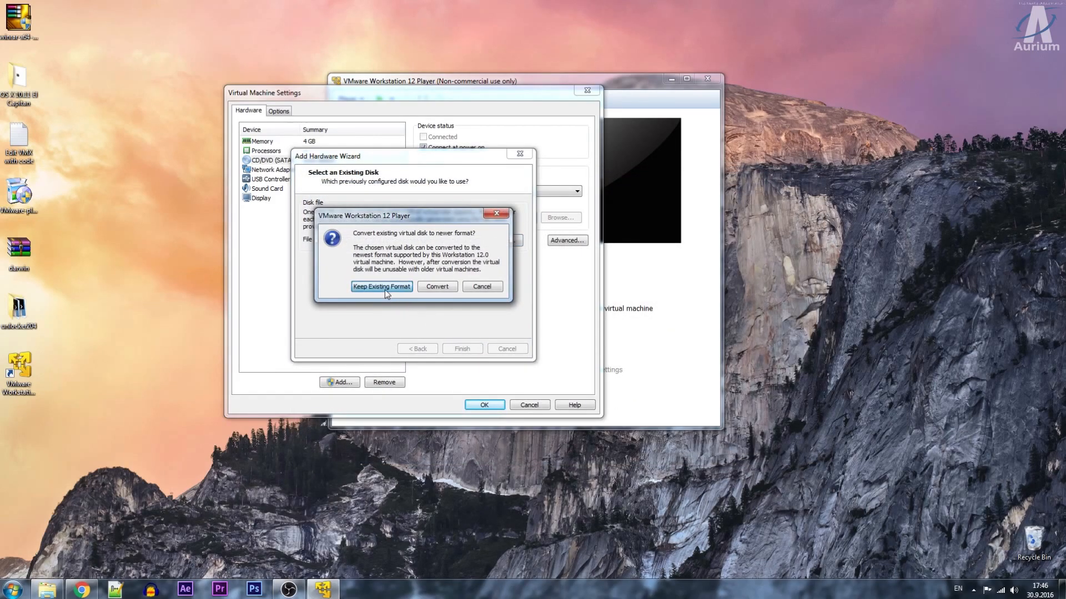
pyautogui.click(381, 287)
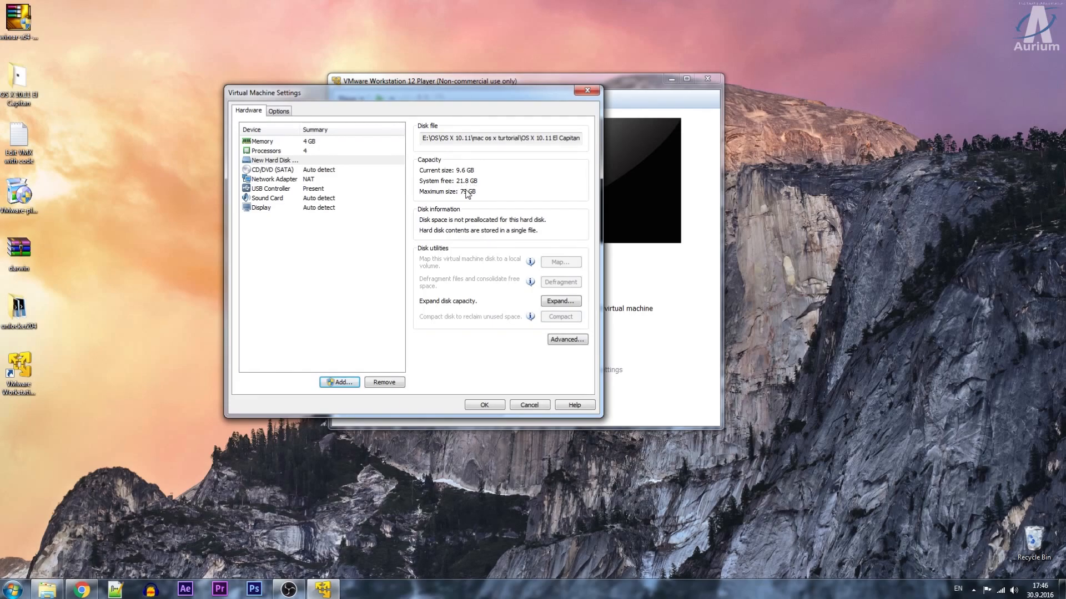
# - Stop the CD/DVD drive from connecting at power on and set the USB controller's compatibility to USB 3.0
pyautogui.click(268, 172)
pyautogui.click(424, 148)
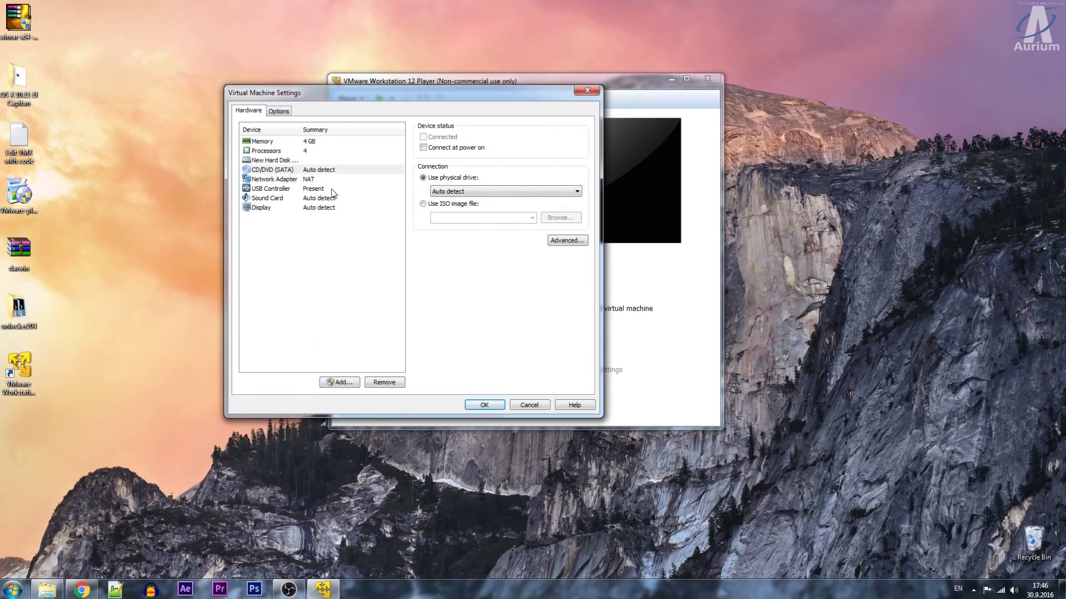
pyautogui.click(299, 180)
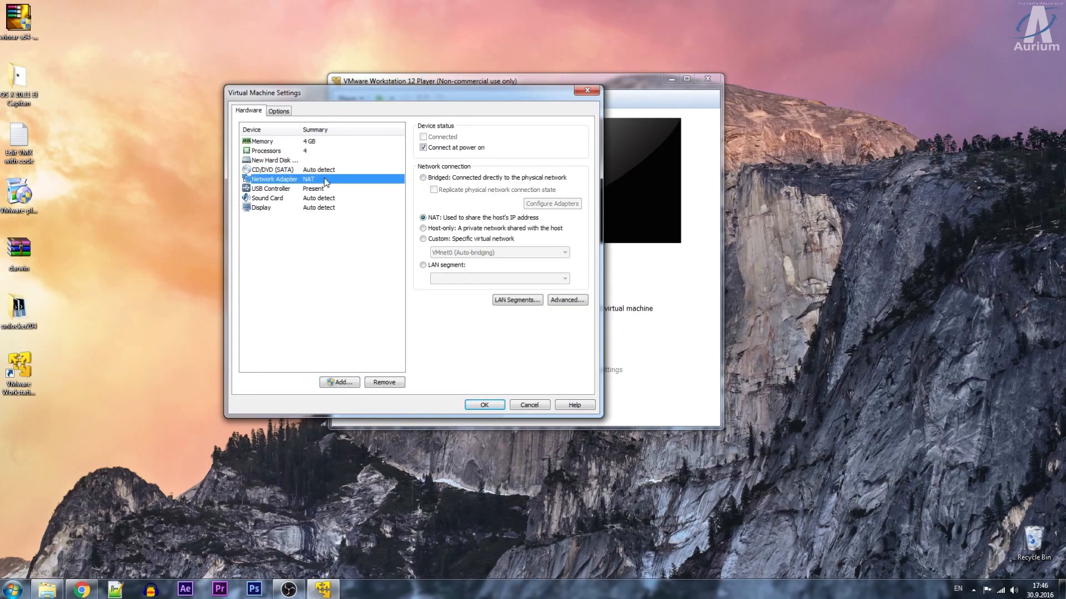
pyautogui.click(294, 187)
pyautogui.click(502, 138)
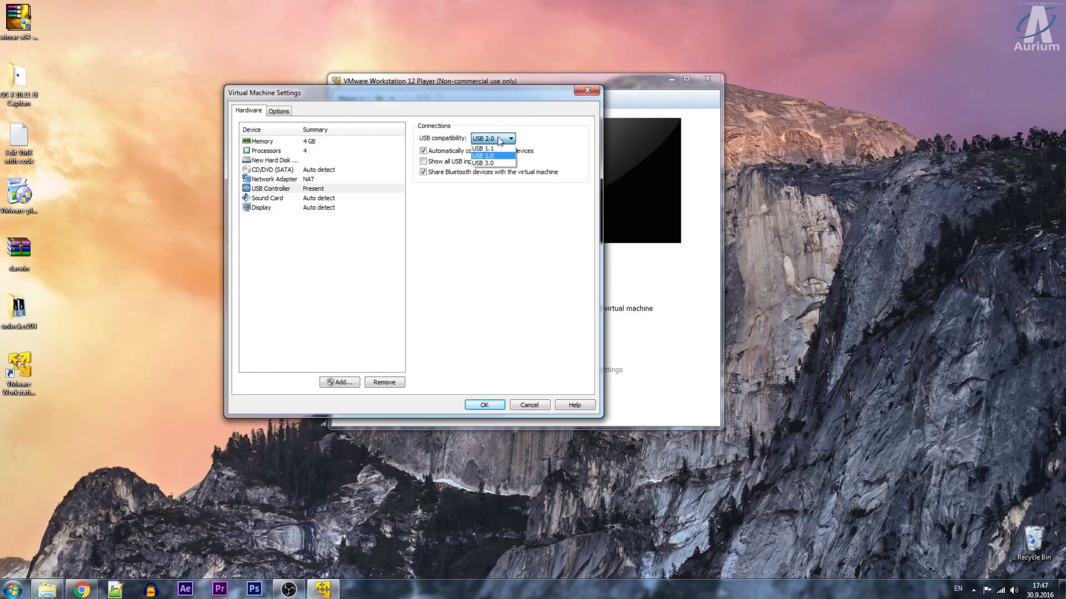
pyautogui.click(497, 164)
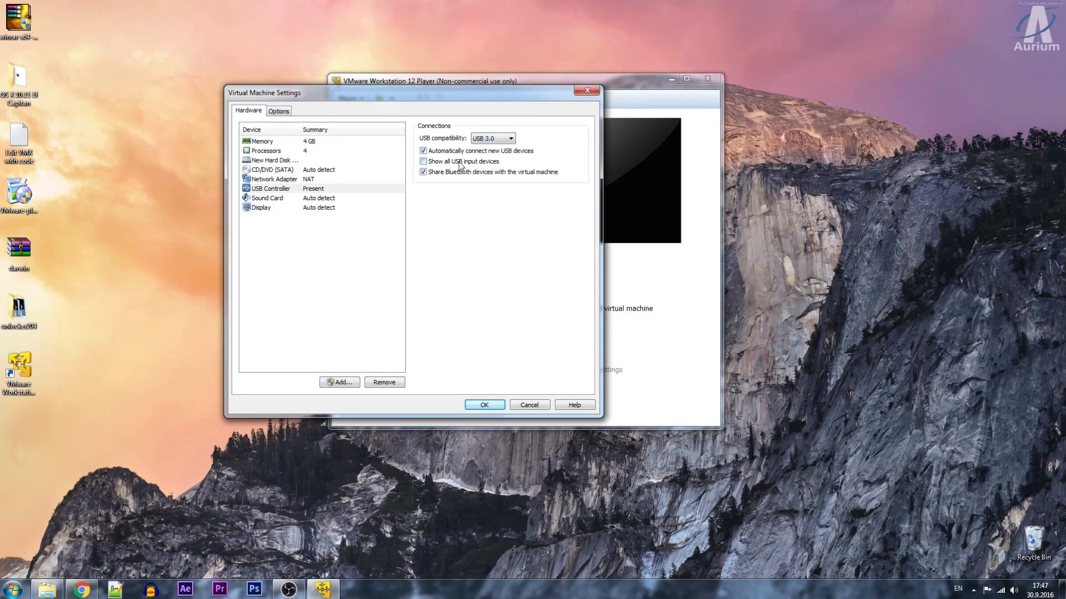
# - Review the sound card, display and general options, then save the virtual machine settings and close VMware Player
pyautogui.click(333, 198)
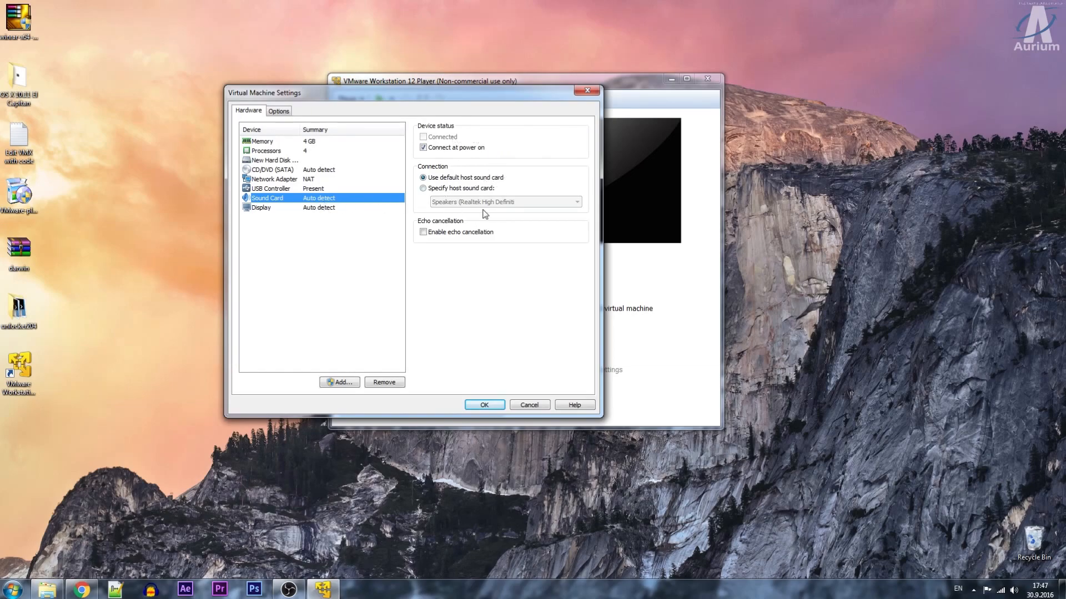
pyautogui.click(310, 209)
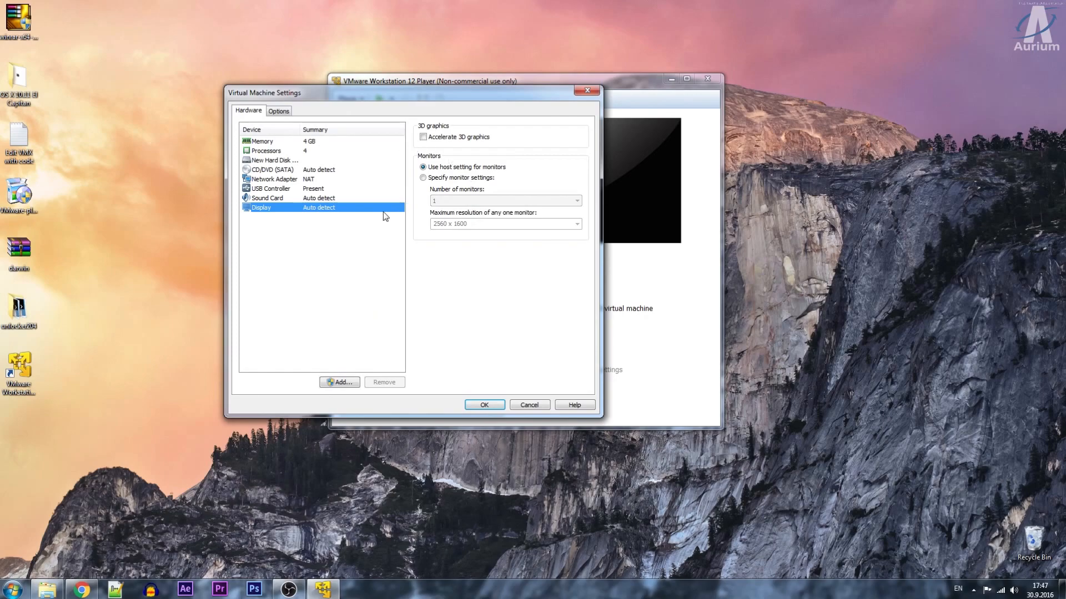
pyautogui.click(287, 113)
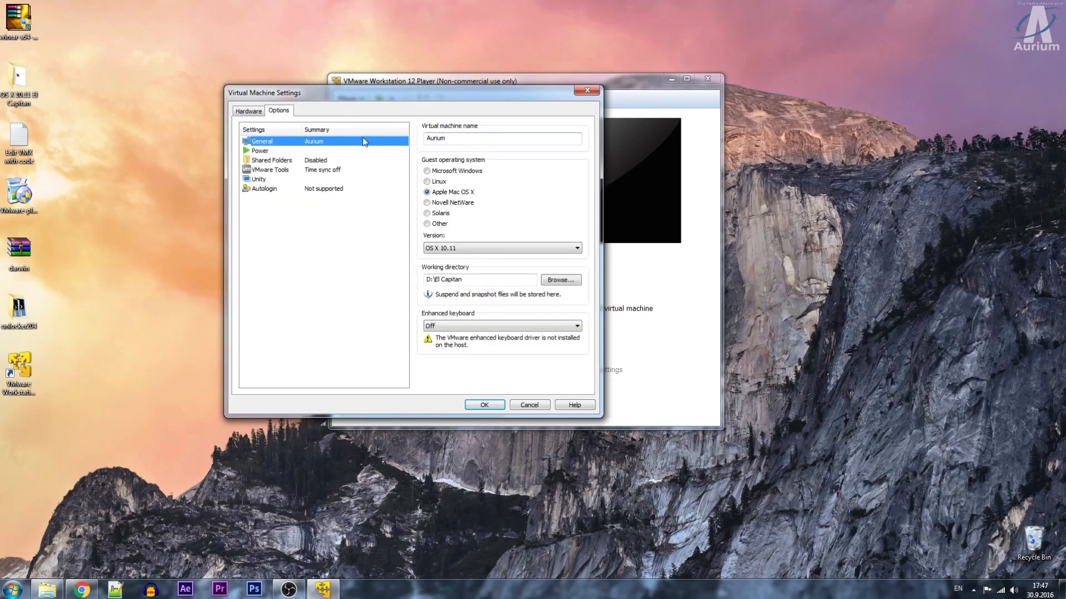
pyautogui.click(483, 405)
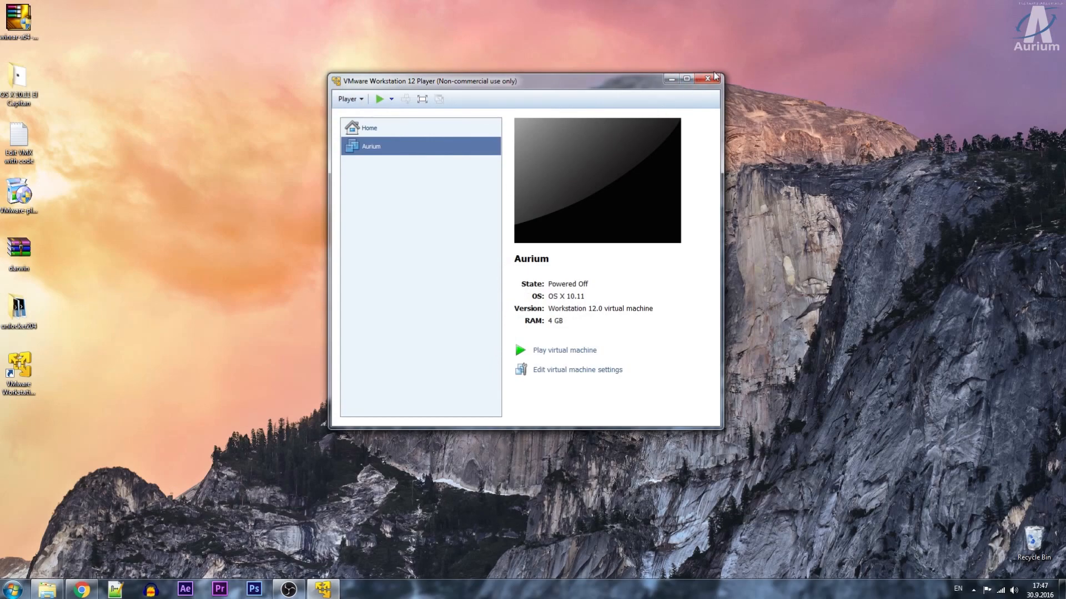
pyautogui.click(707, 79)
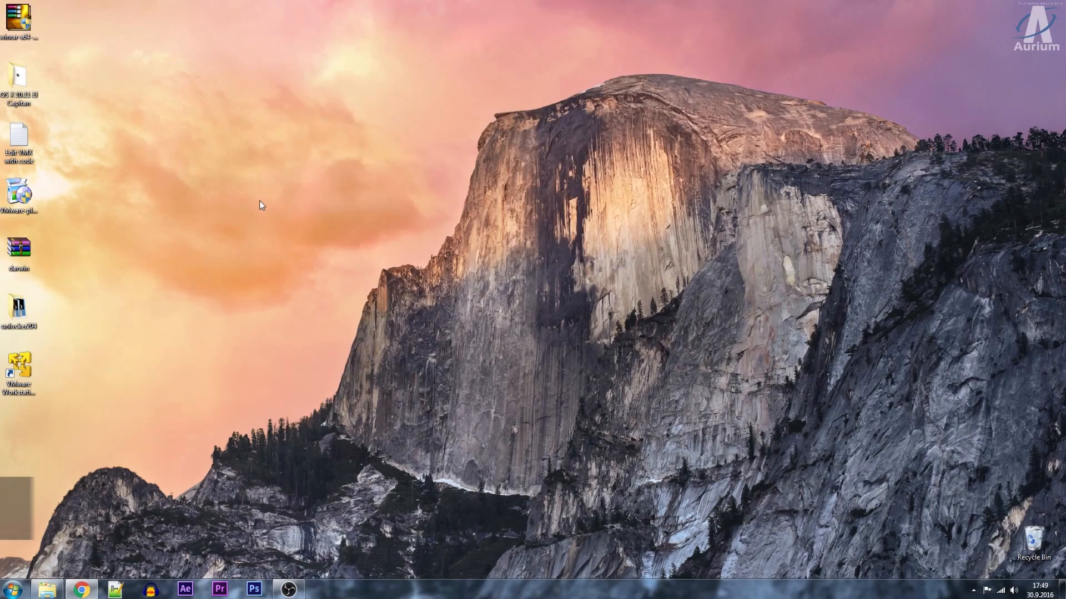
# - Open the Edit VMX with code note and D:\El Capitan\Aurium.vmx in Notepad++, arranging the two windows side by side
pyautogui.doubleClick(23, 145)
pyautogui.moveTo(333, 113); pyautogui.dragTo(802, 81)
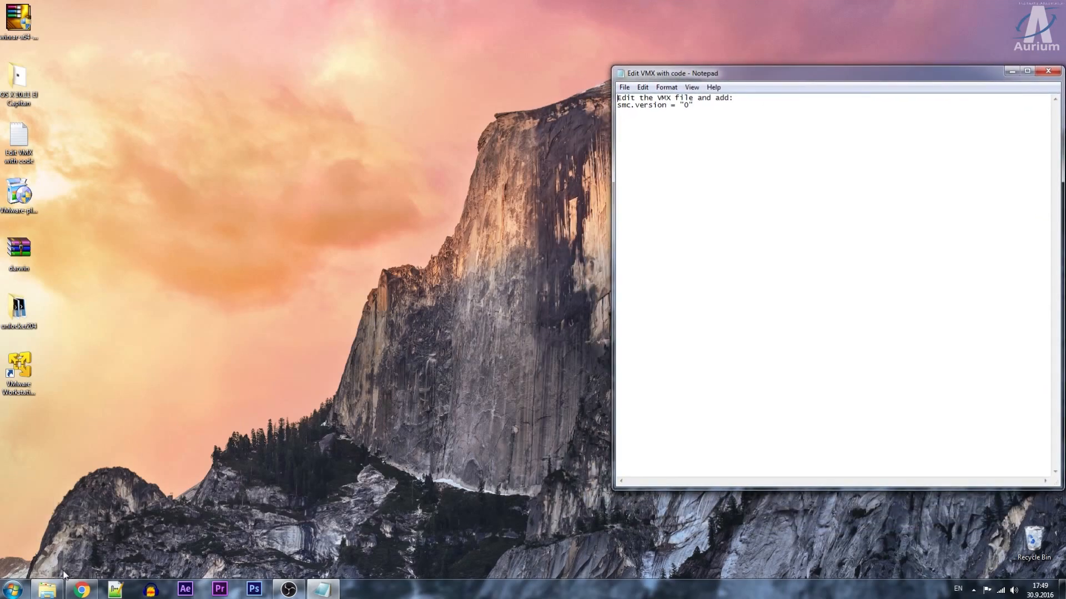
pyautogui.click(55, 589)
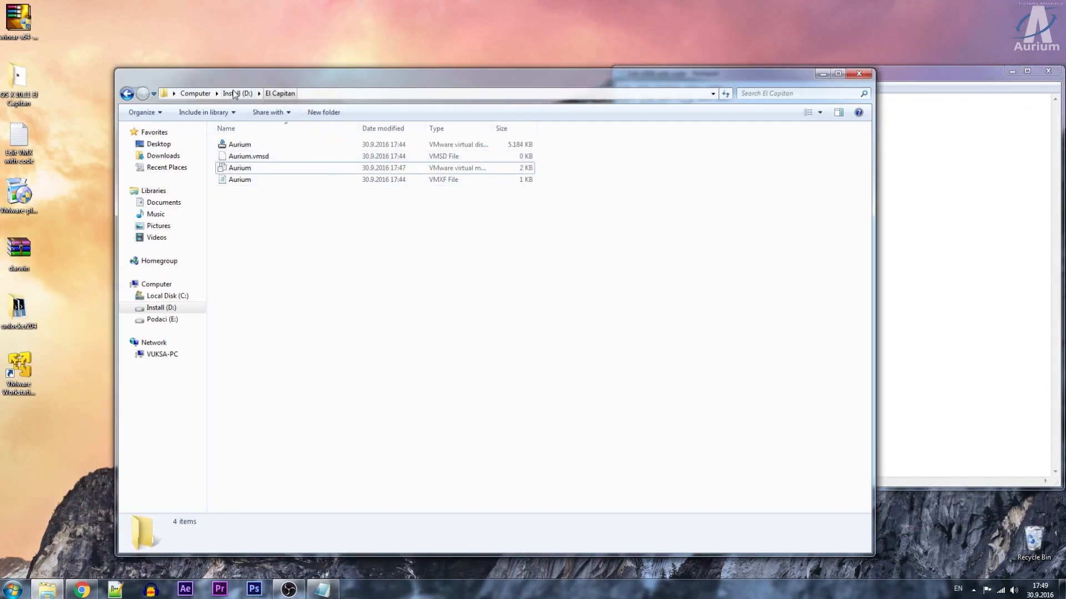
pyautogui.click(240, 171)
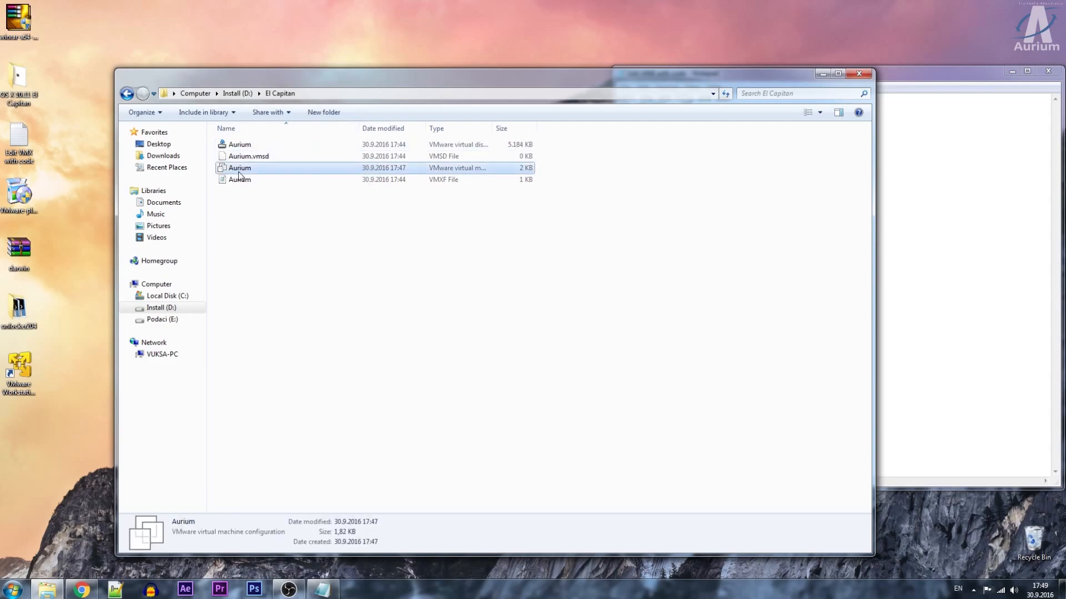
pyautogui.rightClick(240, 172)
pyautogui.click(285, 190)
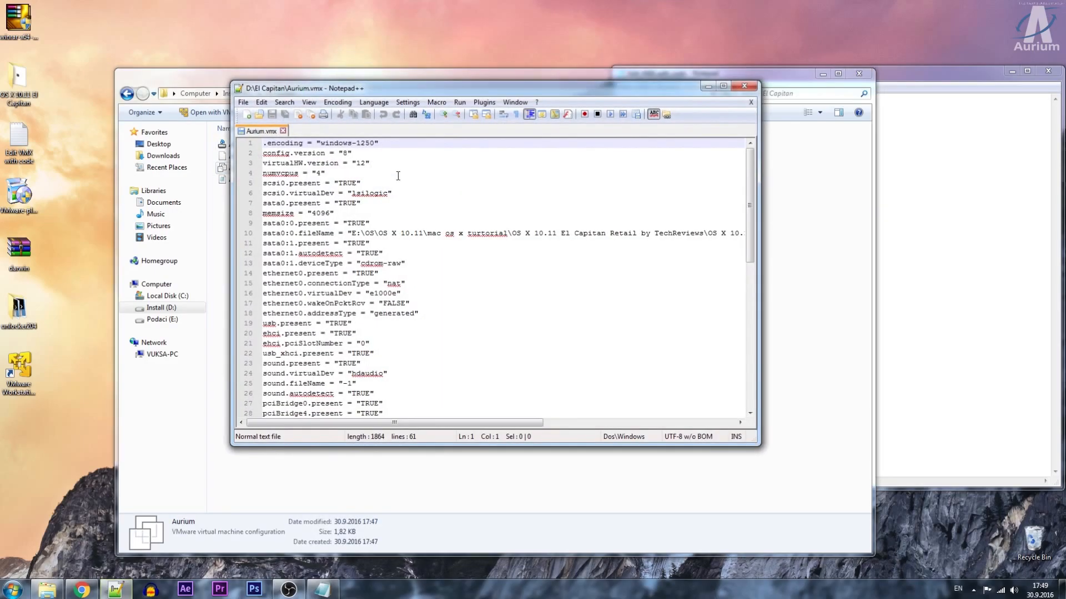
pyautogui.moveTo(434, 87); pyautogui.dragTo(367, 76)
pyautogui.click(816, 75)
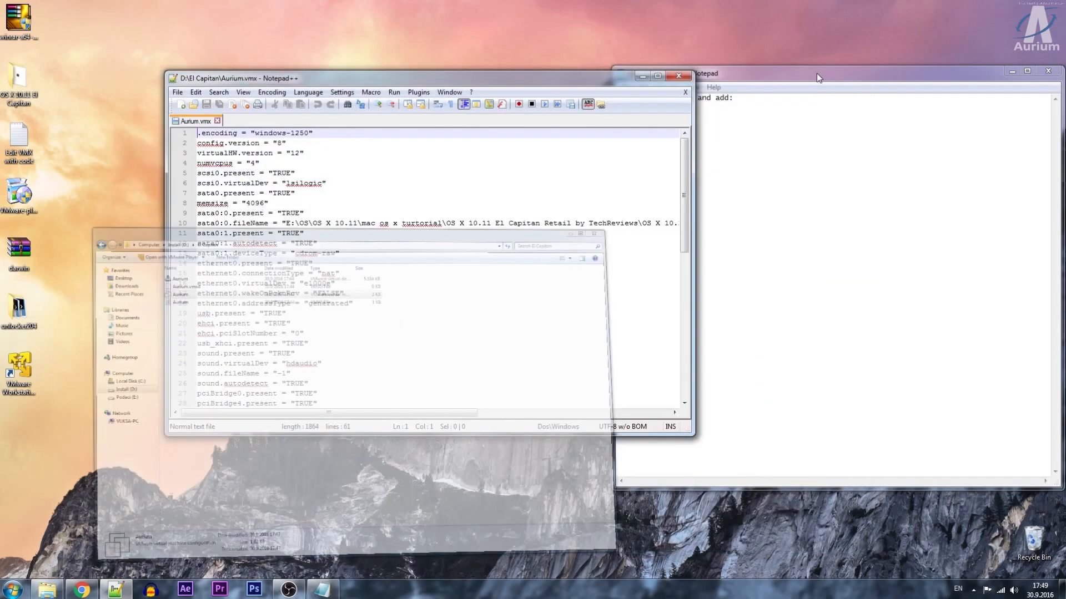
pyautogui.moveTo(595, 78); pyautogui.dragTo(500, 66)
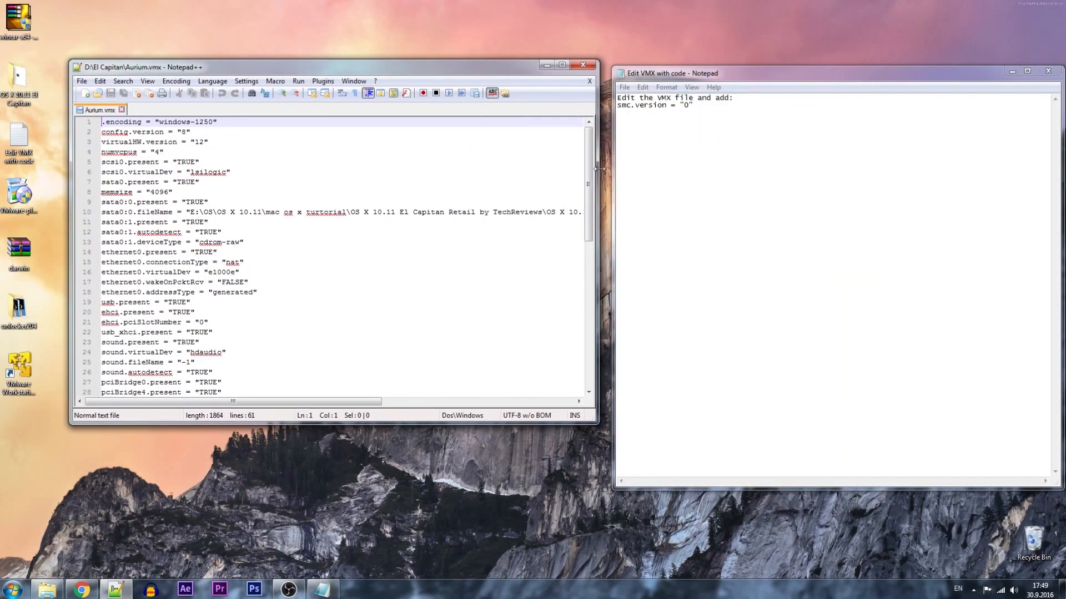
# - Copy the line smc.version = "0" from the note and paste it on the empty last line of Aurium.vmx
pyautogui.moveTo(590, 156)
pyautogui.mouseDown()
pyautogui.moveTo(592, 335)
pyautogui.moveTo(582, 174)
pyautogui.mouseUp()
pyautogui.moveTo(581, 174); pyautogui.dragTo(577, 328)
pyautogui.moveTo(700, 109); pyautogui.dragTo(617, 107)
pyautogui.rightClick(630, 108)
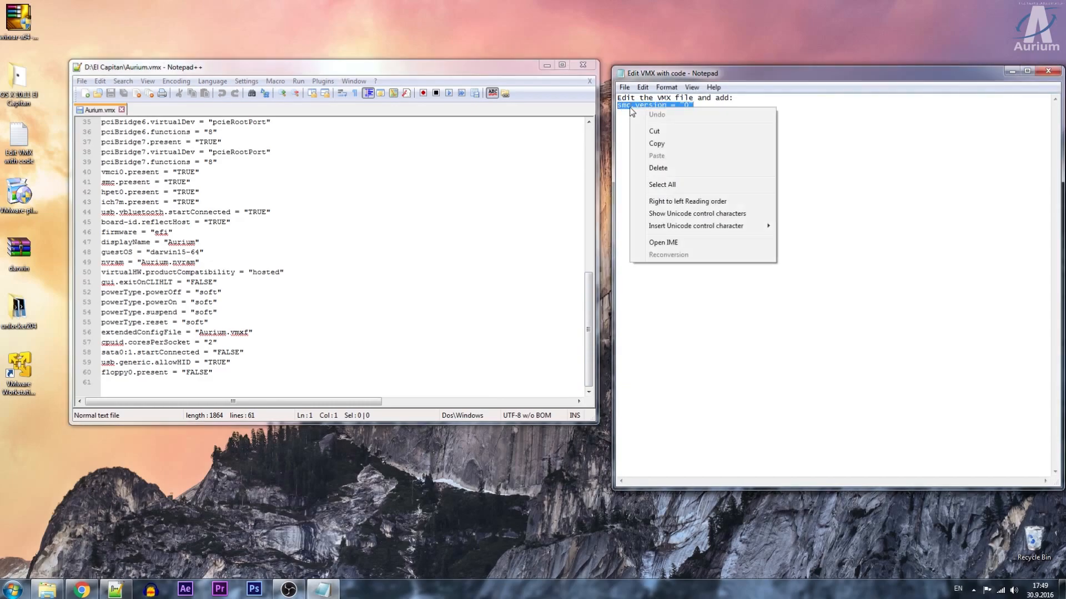
pyautogui.click(656, 143)
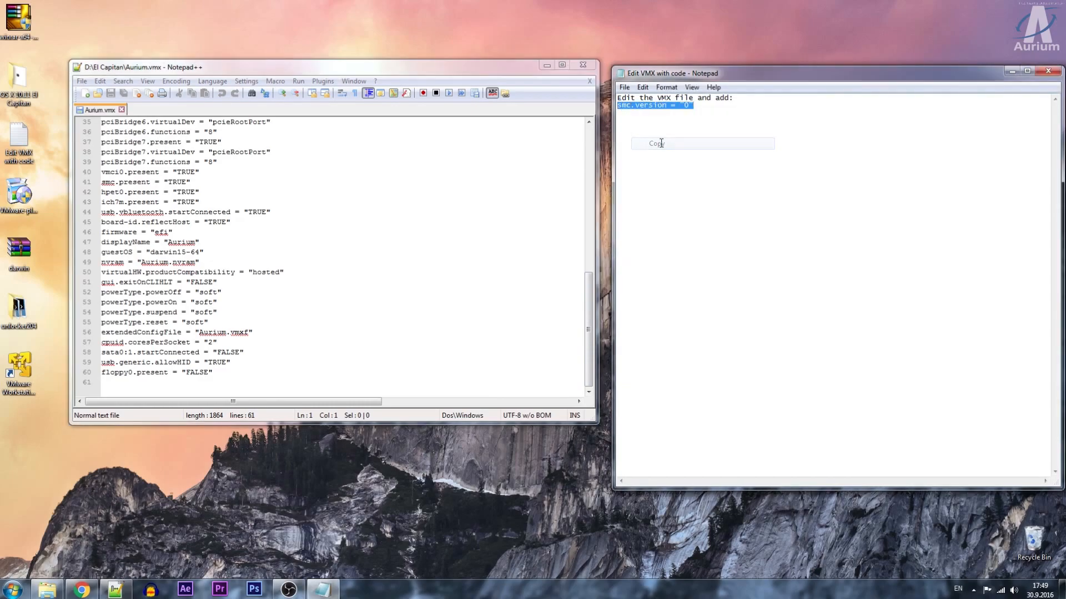
pyautogui.click(106, 382)
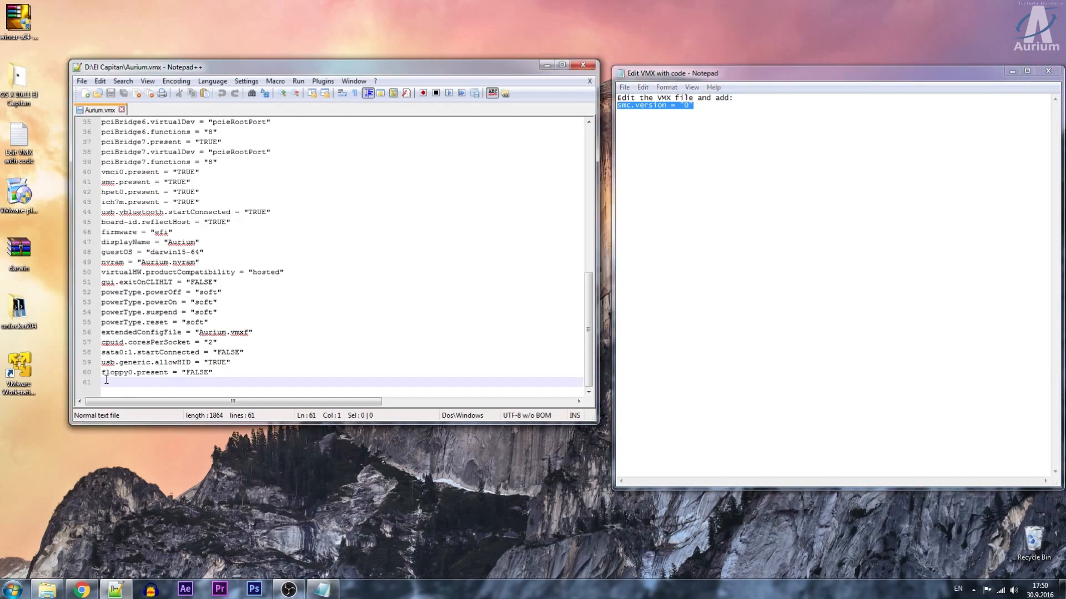
pyautogui.rightClick(107, 381)
pyautogui.click(148, 201)
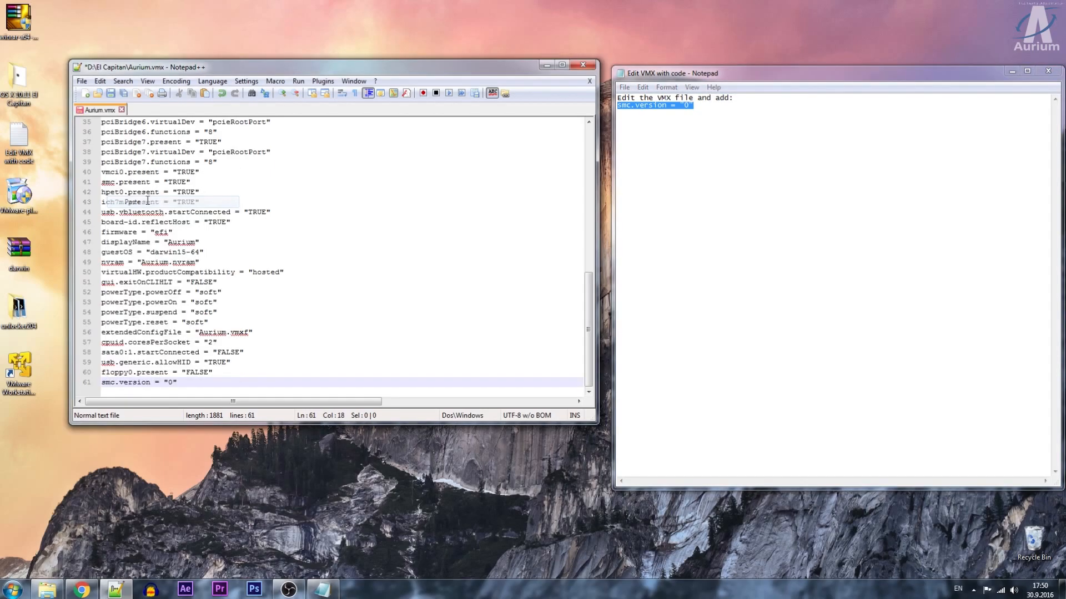
# - Close the edited Aurium.vmx file and the note containing the code line
pyautogui.click(592, 68)
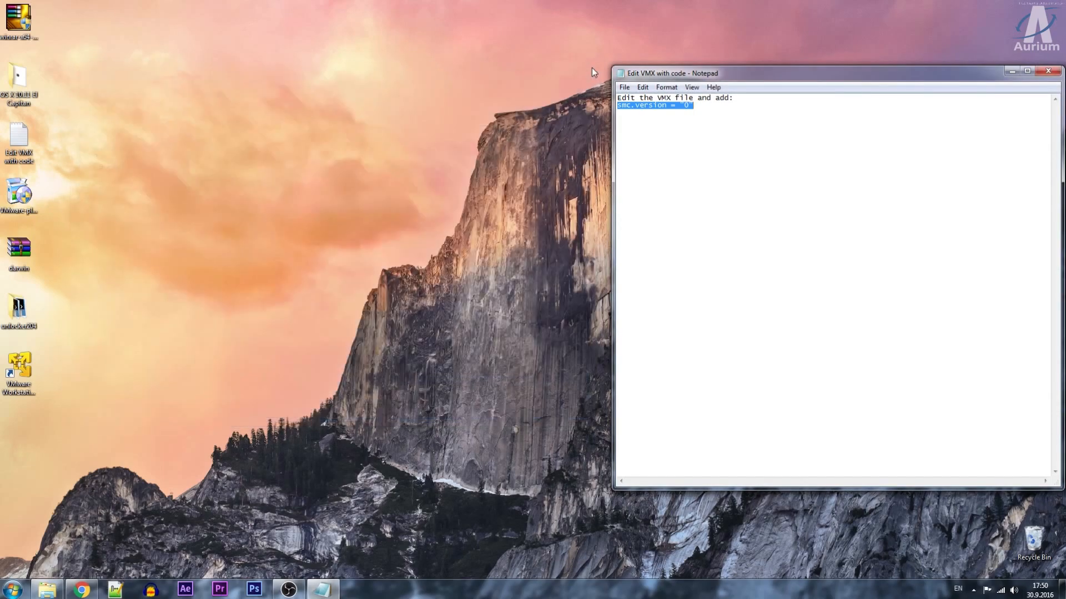
pyautogui.moveTo(677, 83); pyautogui.dragTo(377, 80)
pyautogui.click(747, 69)
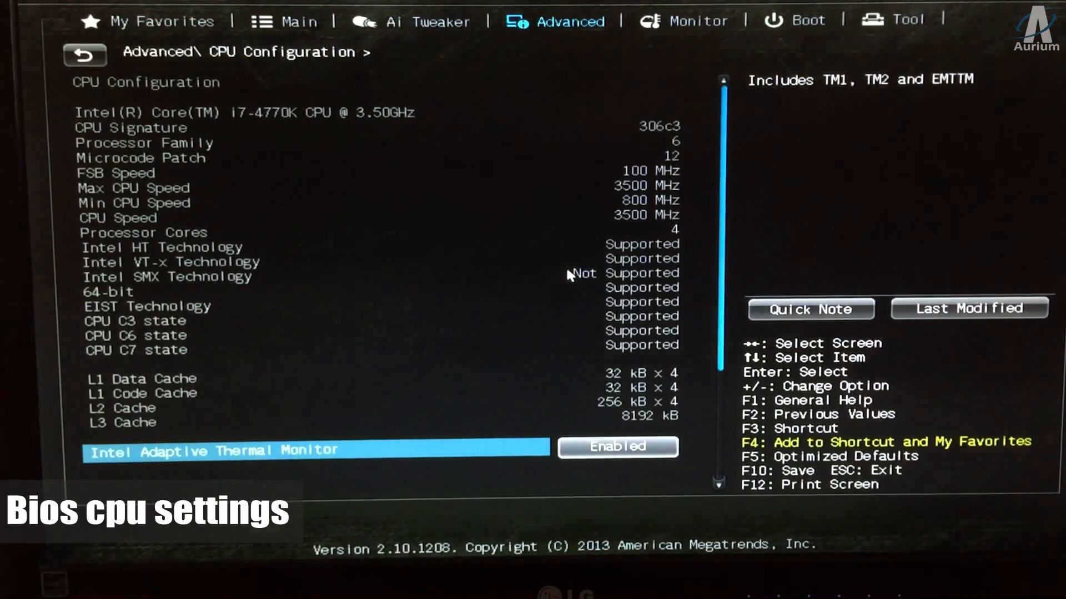
# - Set Intel Virtualization Technology to Enabled in the BIOS advanced CPU configuration and leave that page
pyautogui.press('Down')
pyautogui.press('Down')
pyautogui.press('Down')
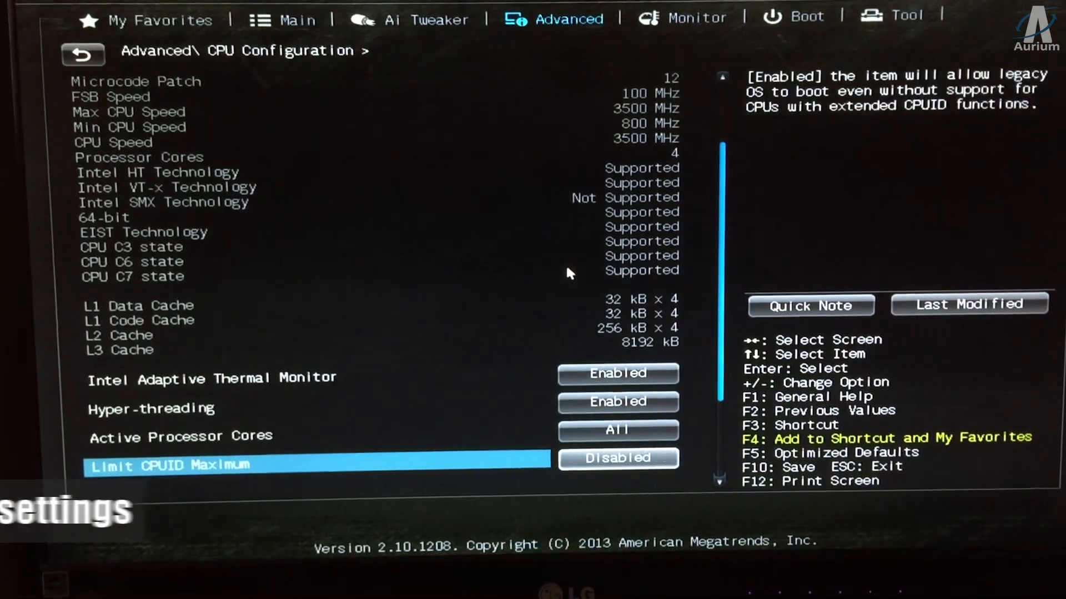
pyautogui.press('Down')
pyautogui.press('Down')
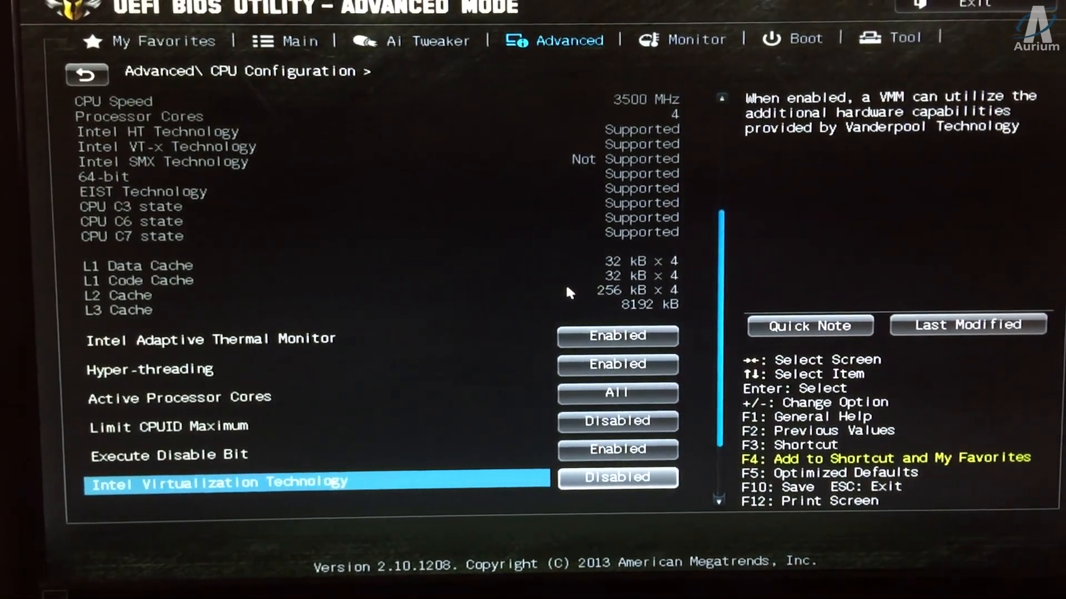
pyautogui.press('Down')
pyautogui.press('Up')
pyautogui.press('Return')
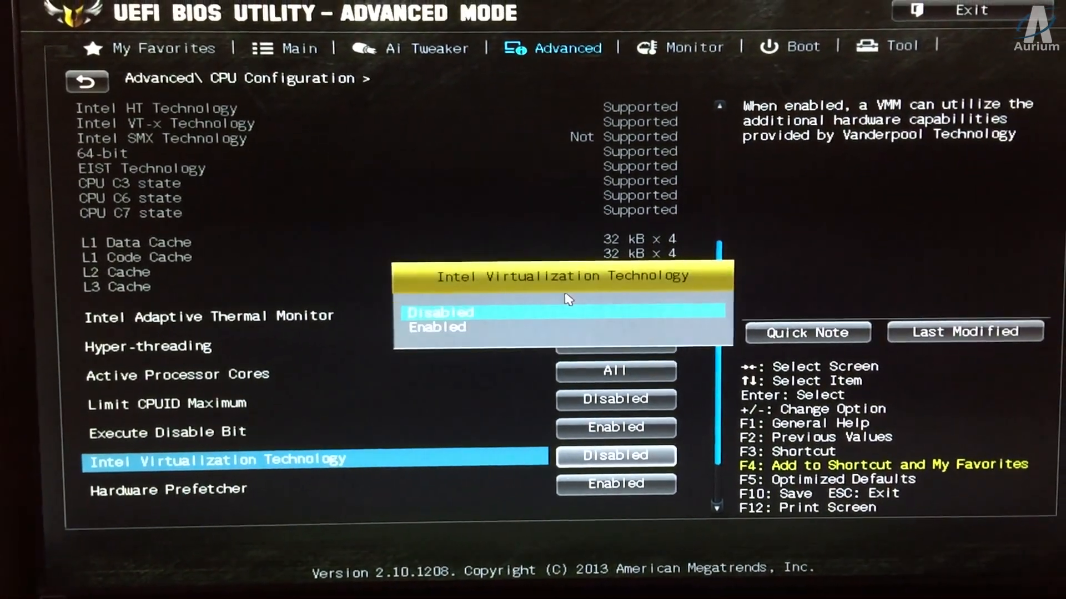
pyautogui.press('Down')
pyautogui.press('Return')
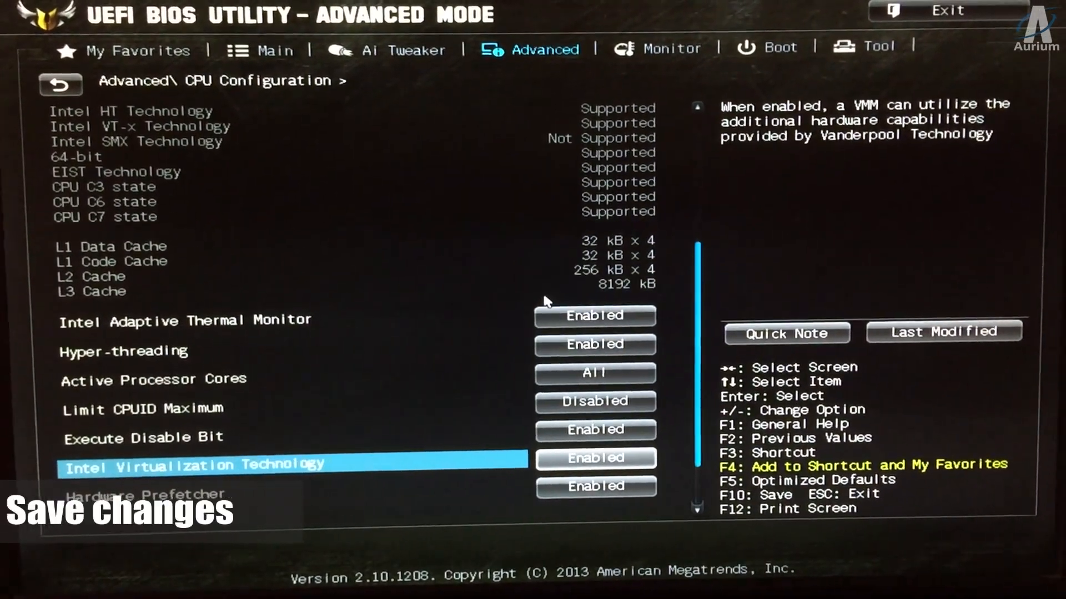
pyautogui.press('Escape')
pyautogui.press('Down')
pyautogui.press('Up')
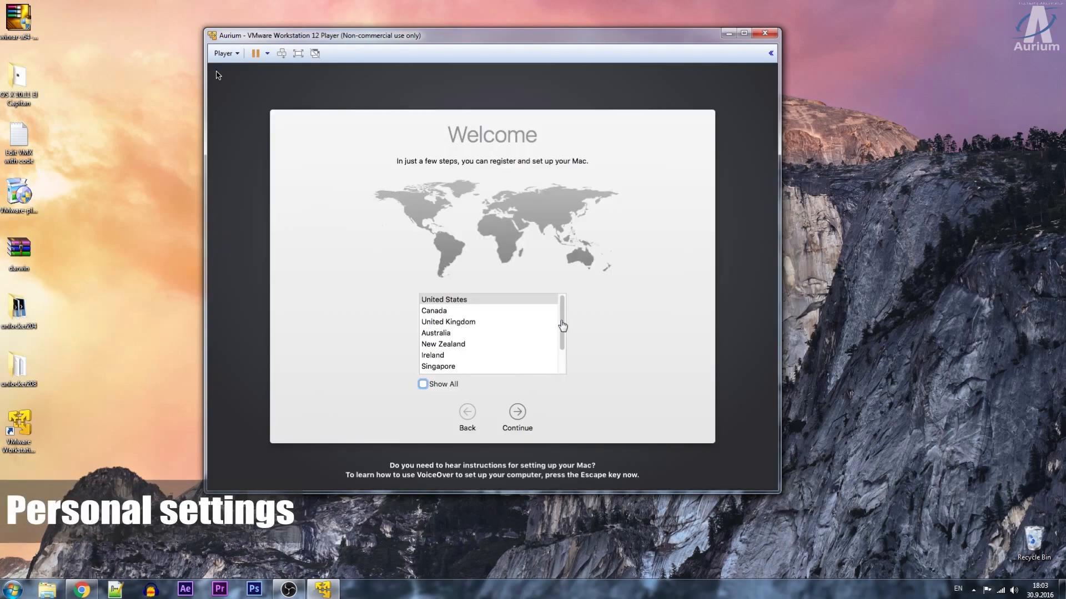
# - Show all countries in the Mac's Welcome setup, choose Serbia, and continue to the keyboard selection
pyautogui.scroll(-3, 563, 347)
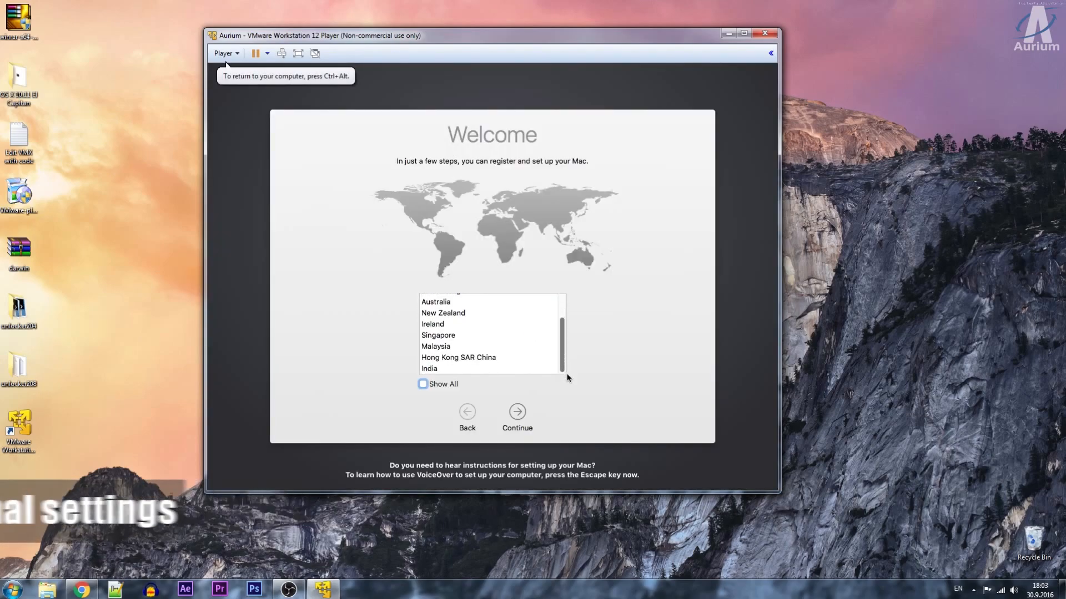
pyautogui.scroll(3, 564, 355)
pyautogui.click(424, 384)
pyautogui.moveTo(563, 300); pyautogui.dragTo(565, 356)
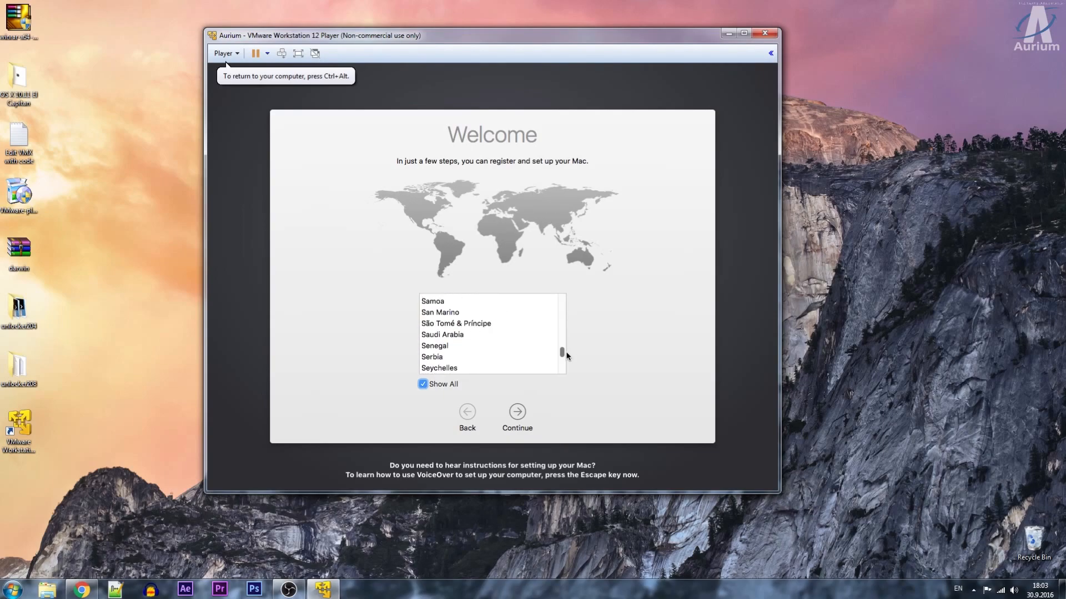
pyautogui.click(427, 358)
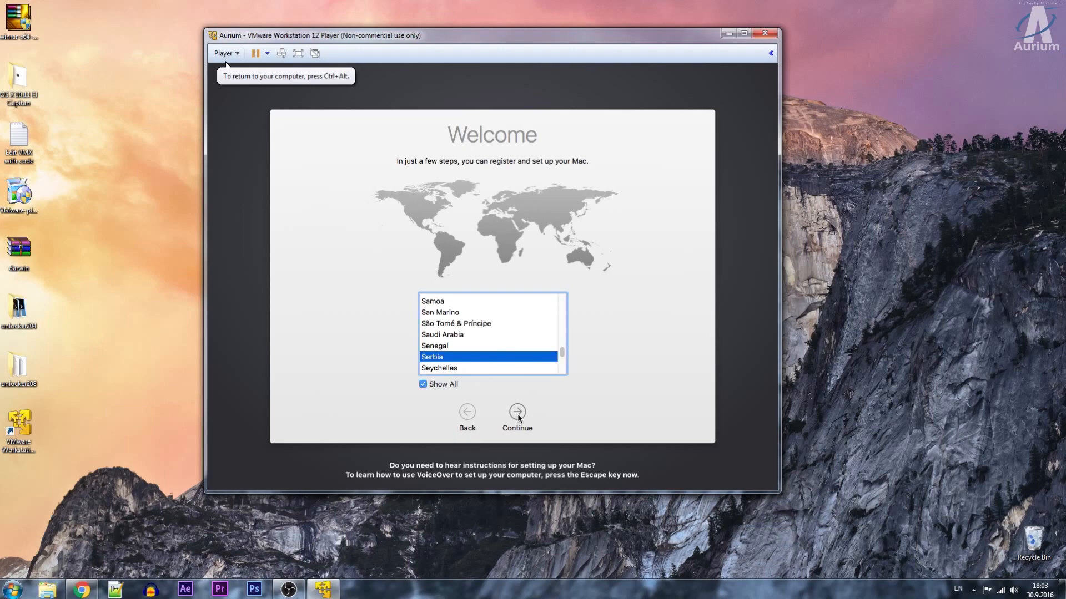
pyautogui.click(518, 415)
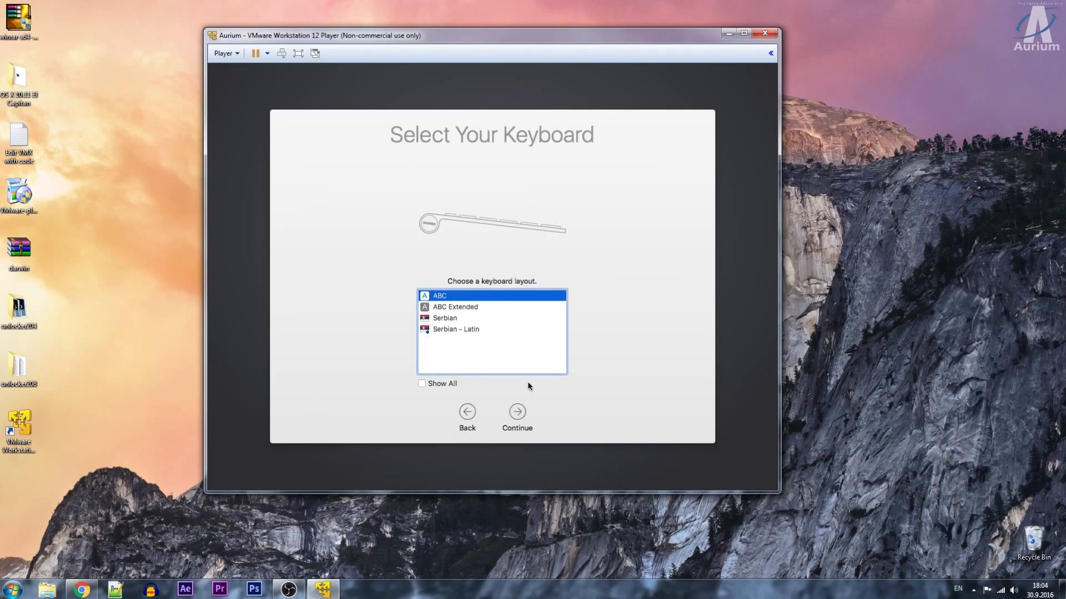
# - Accept the ABC keyboard layout, choose not to transfer any information, and continue without using Location Services
pyautogui.click(522, 414)
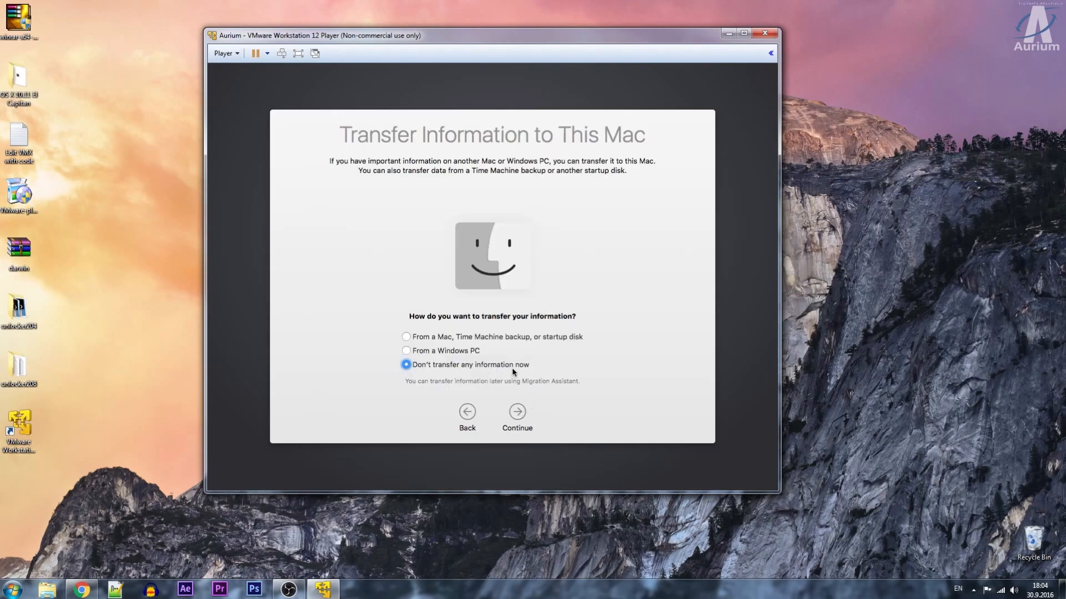
pyautogui.click(519, 411)
pyautogui.click(518, 411)
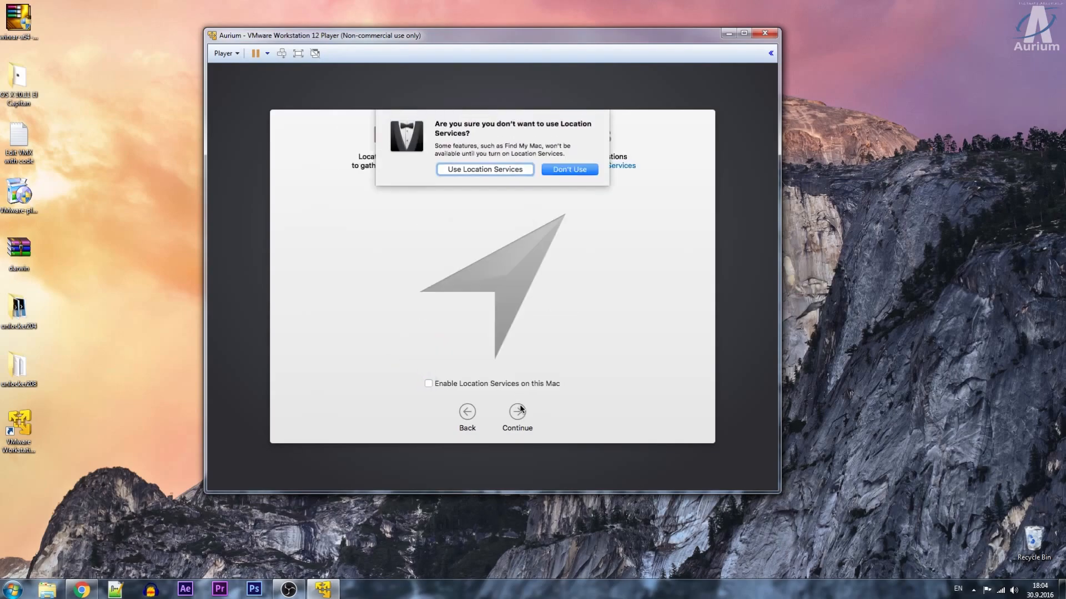
pyautogui.click(569, 174)
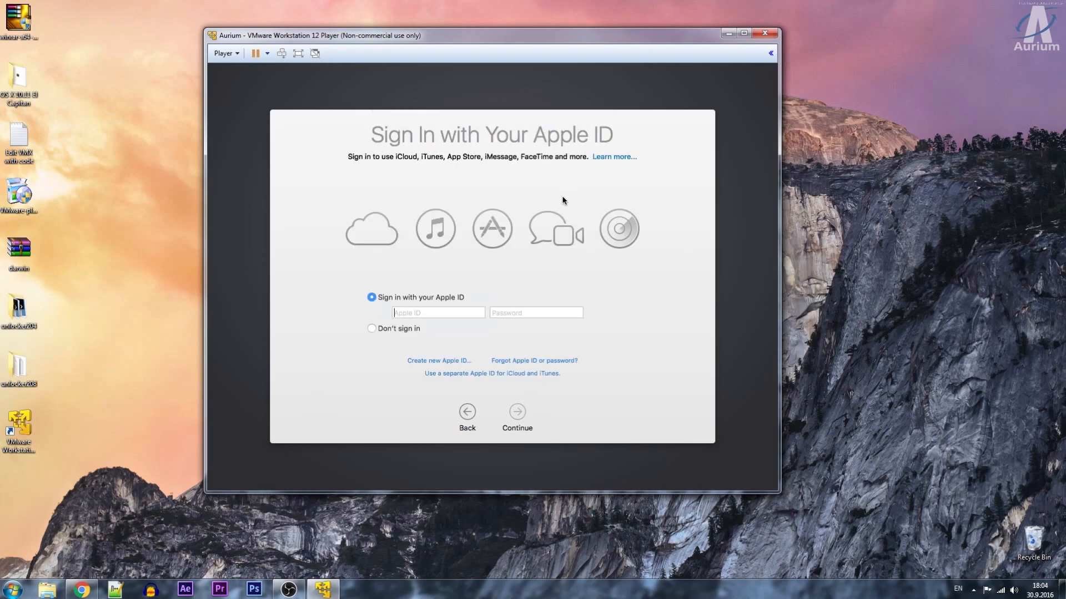
# - Skip signing in with an Apple ID and agree to the OS X Software License Agreement
pyautogui.click(411, 326)
pyautogui.click(524, 415)
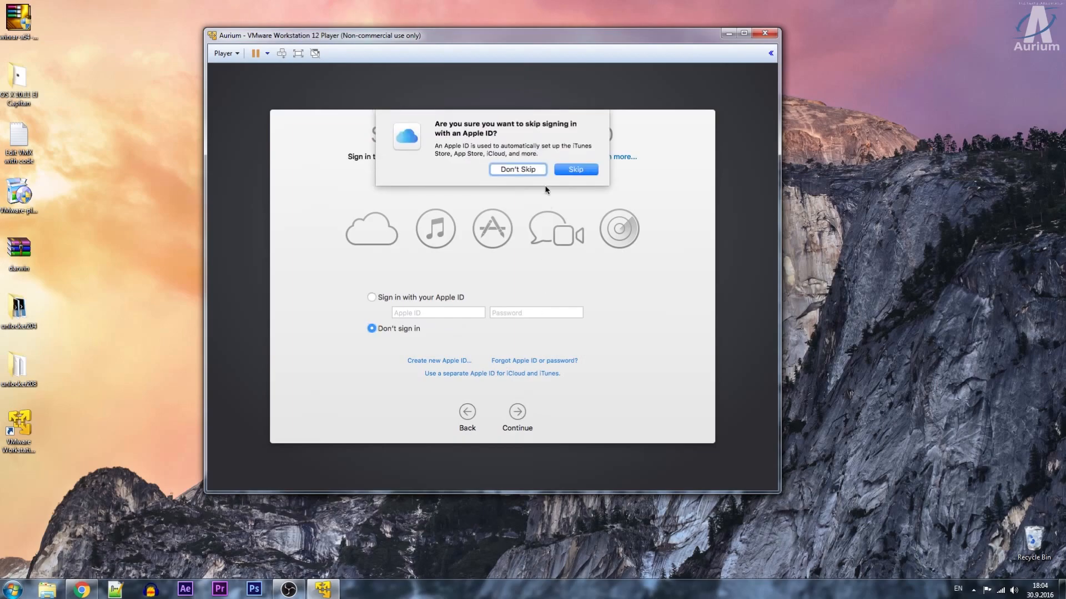
pyautogui.click(566, 173)
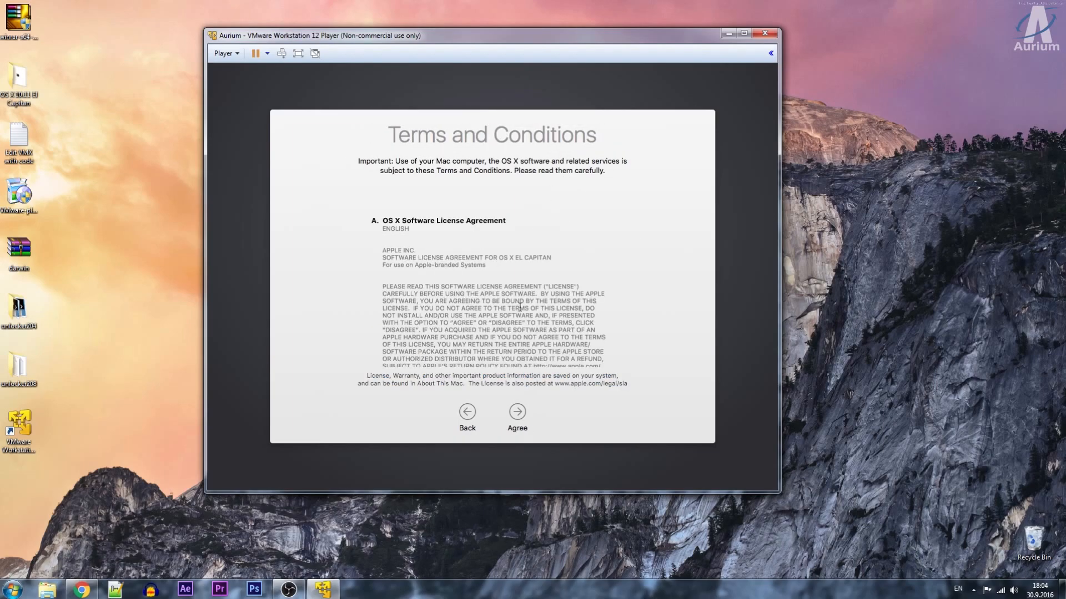
pyautogui.click(520, 413)
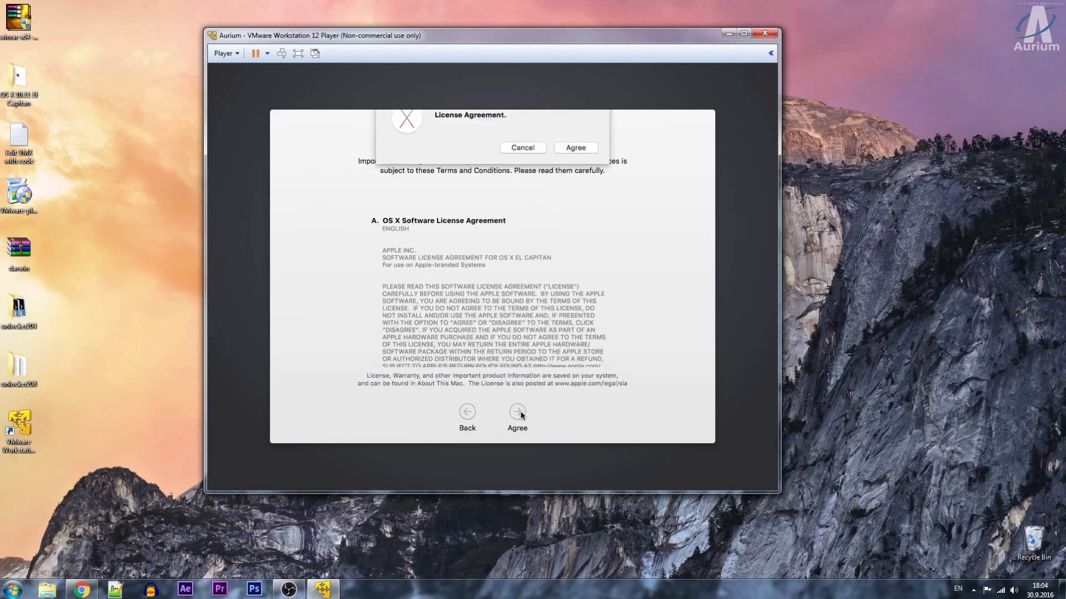
pyautogui.click(575, 166)
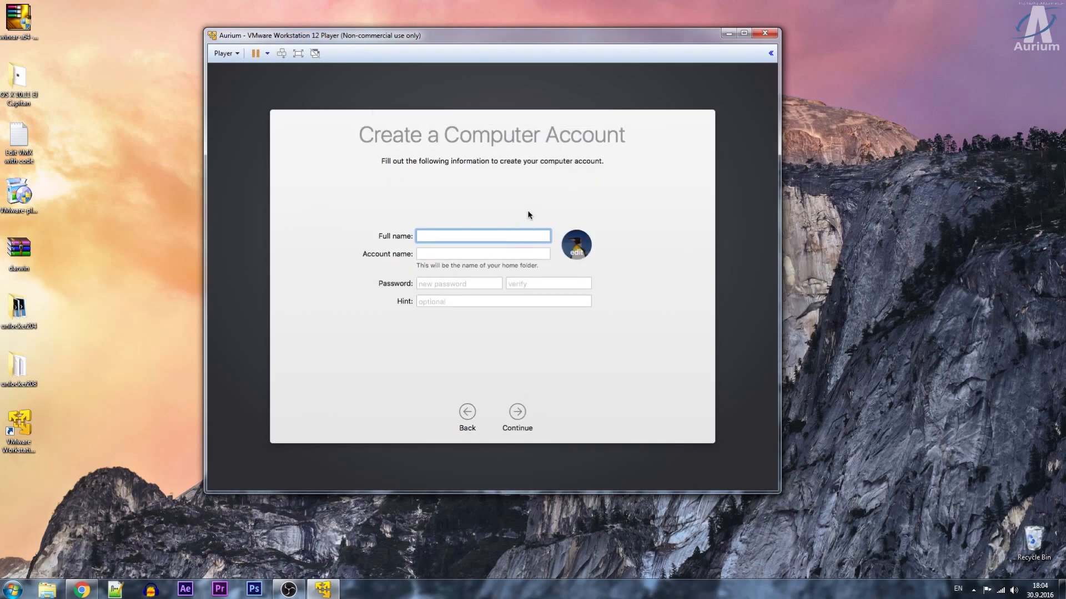
# - Fill out the computer account with full name Aurium Videos, account name Aurium and the account password
pyautogui.write('Aurium Videos')
pyautogui.press('Tab')
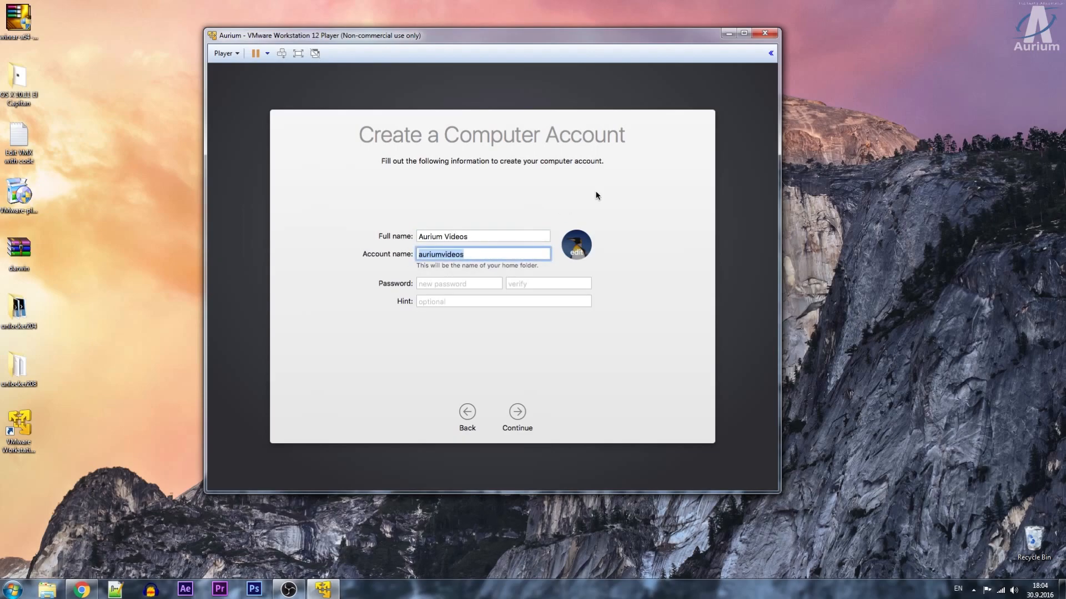
pyautogui.write('Aurium')
pyautogui.press('Tab')
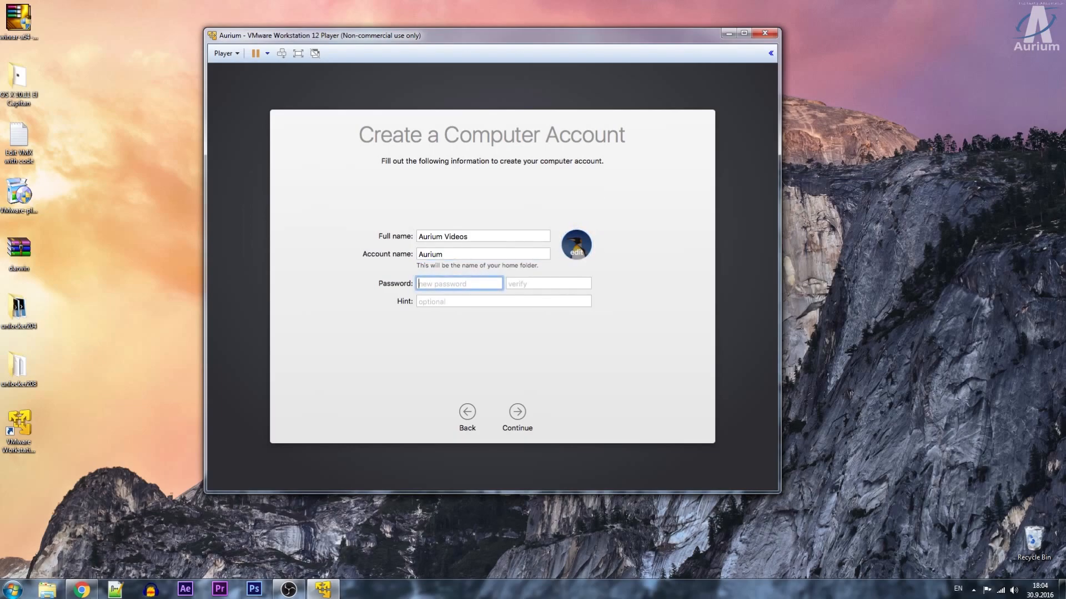
pyautogui.write('a')
pyautogui.press('BackSpace')
pyautogui.write('aaaa')
pyautogui.press('Tab')
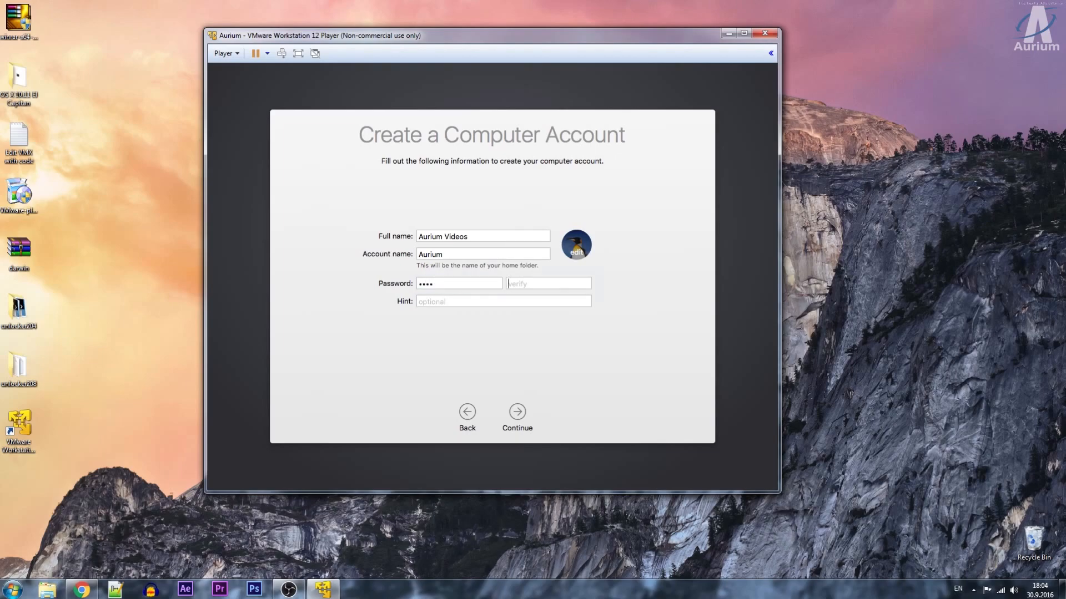
pyautogui.click(503, 302)
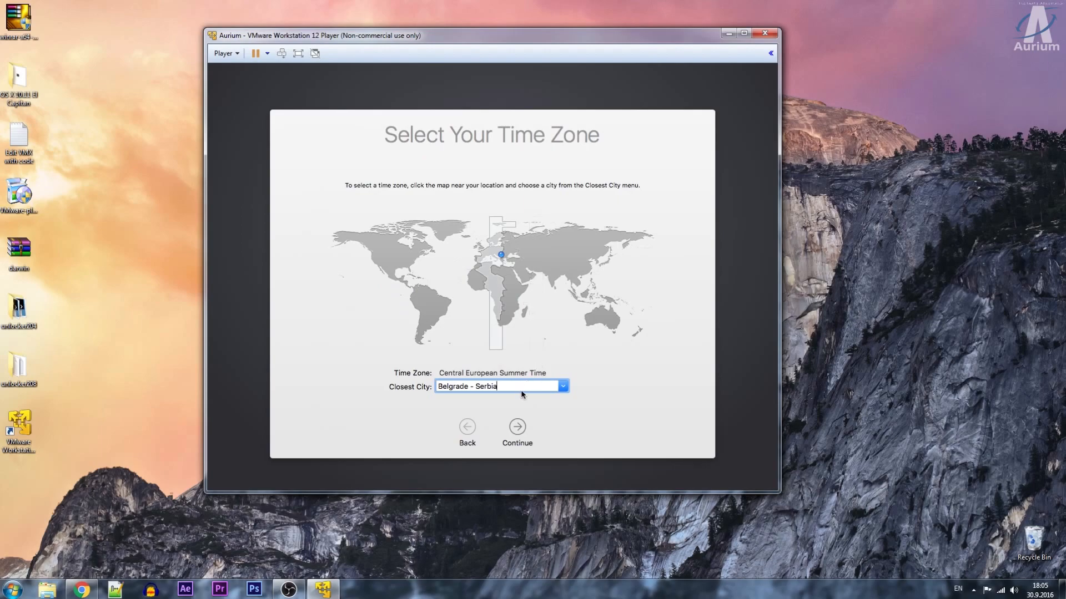
# - Accept Belgrade - Serbia as the closest city and keep both diagnostics sharing options to finish the setup
pyautogui.click(517, 426)
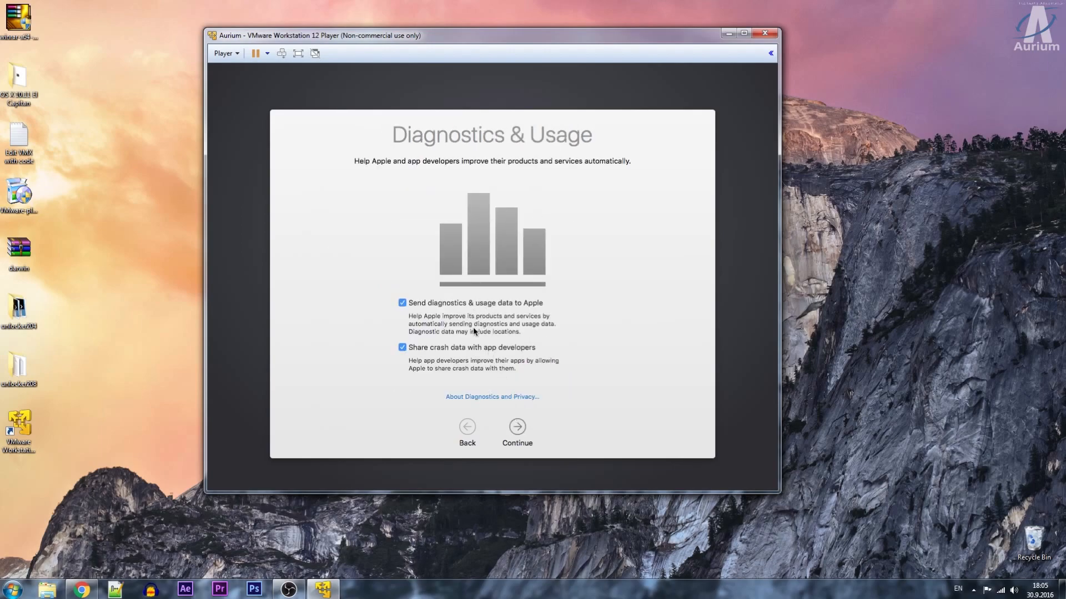
pyautogui.click(522, 430)
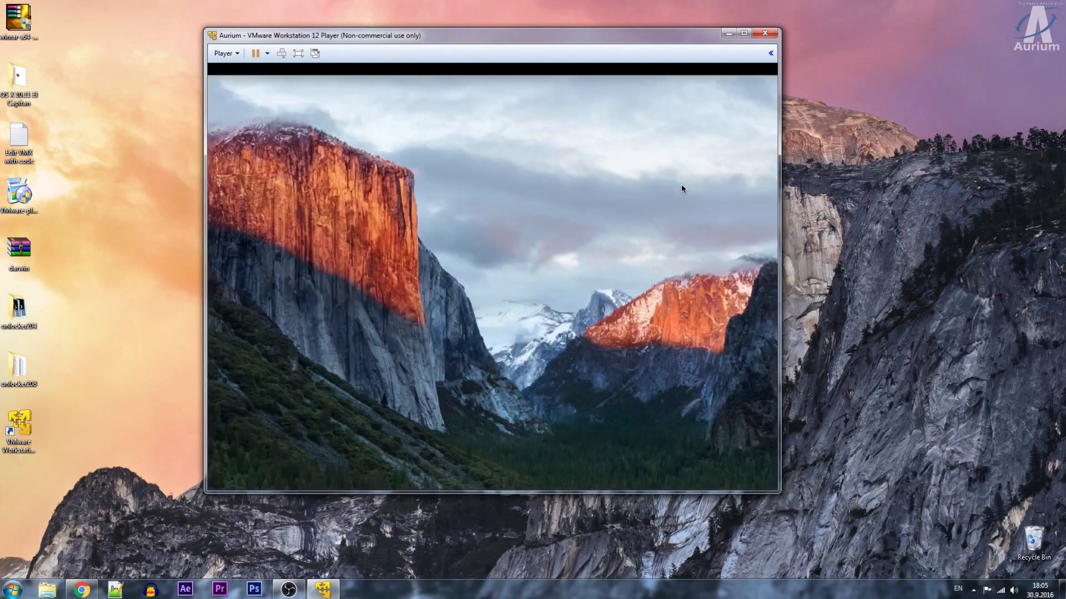
# - Maximize the virtual machine window and open the settings of its CD/DVD (SATA) removable device
pyautogui.doubleClick(545, 34)
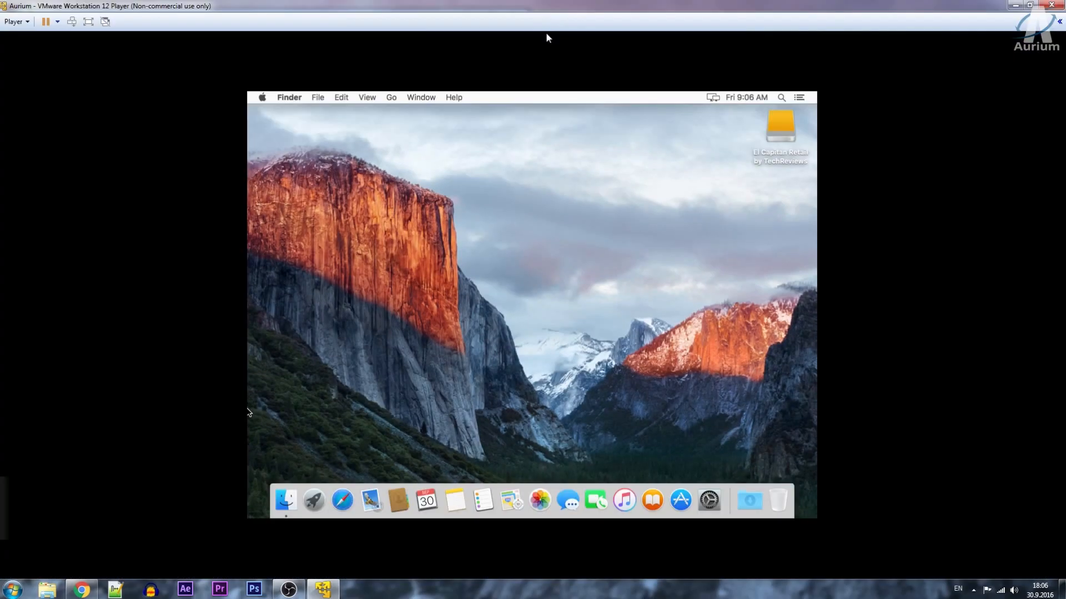
pyautogui.click(22, 22)
pyautogui.moveTo(51, 68)
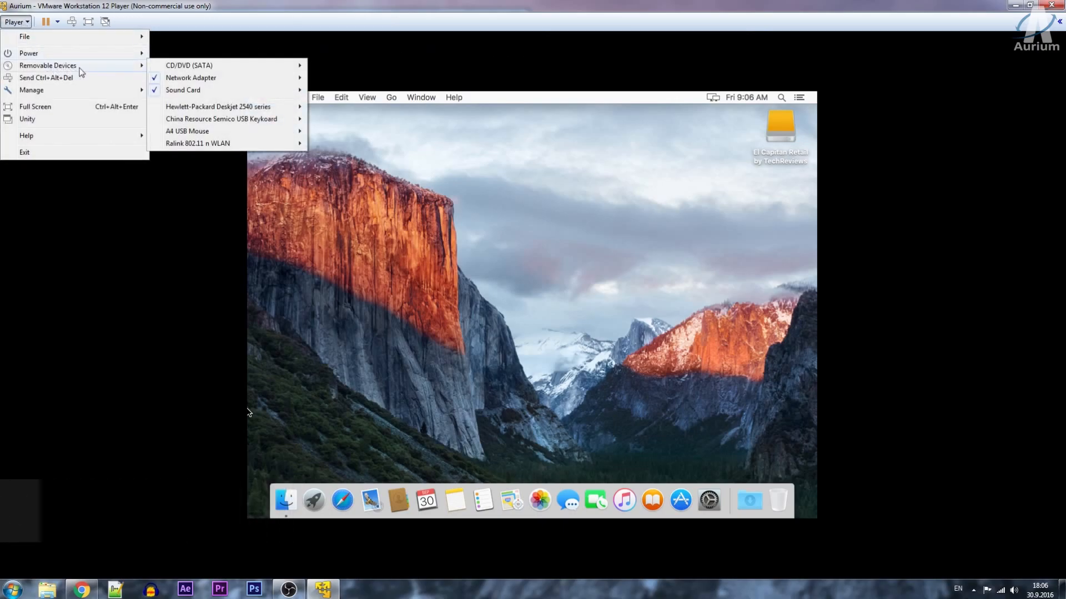
pyautogui.moveTo(161, 68)
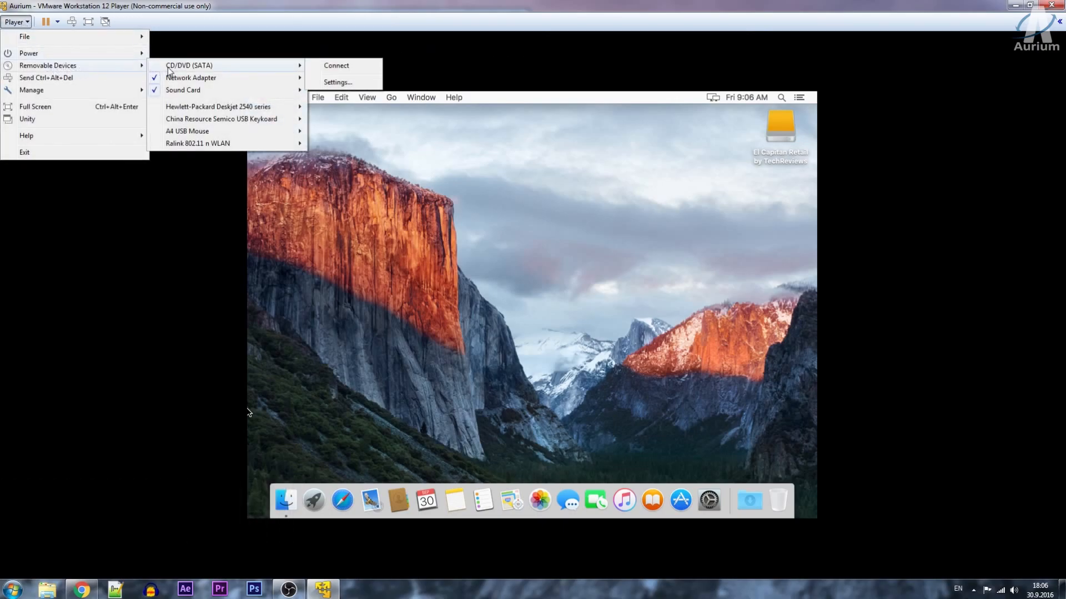
pyautogui.click(336, 82)
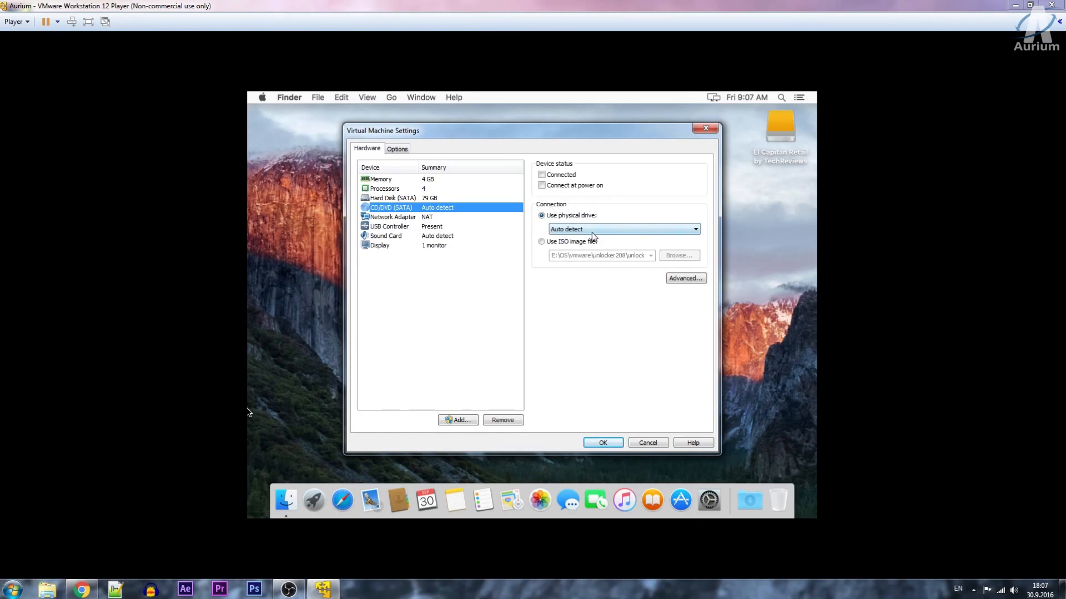
# - Load the ISO image from the tools folder of unlocker204 on the Desktop into the CD/DVD drive, set it as connected and apply the settings
pyautogui.click(575, 242)
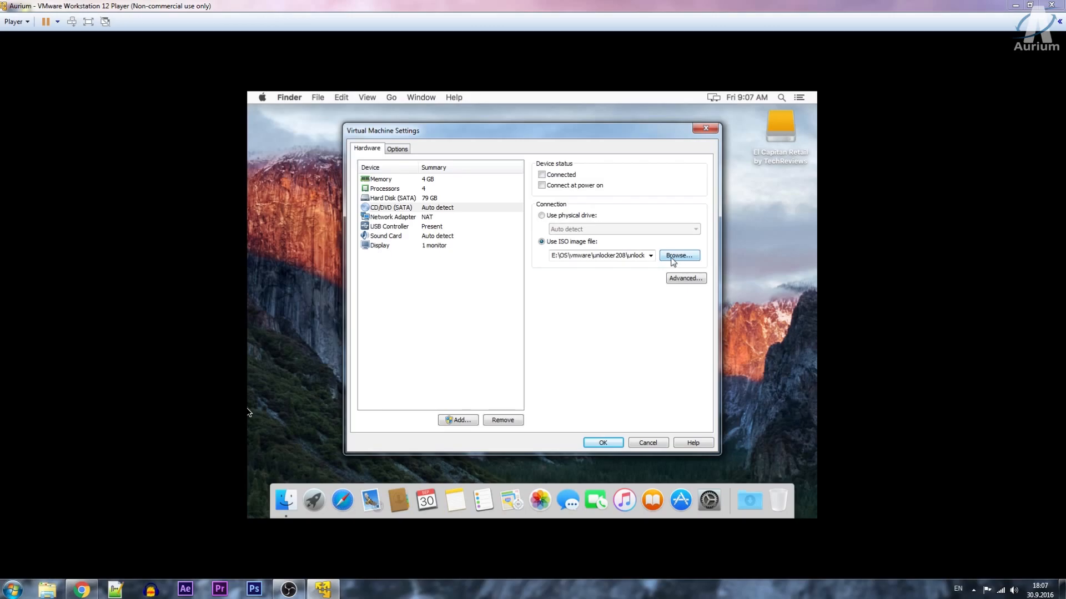
pyautogui.click(652, 257)
pyautogui.click(651, 256)
pyautogui.click(661, 255)
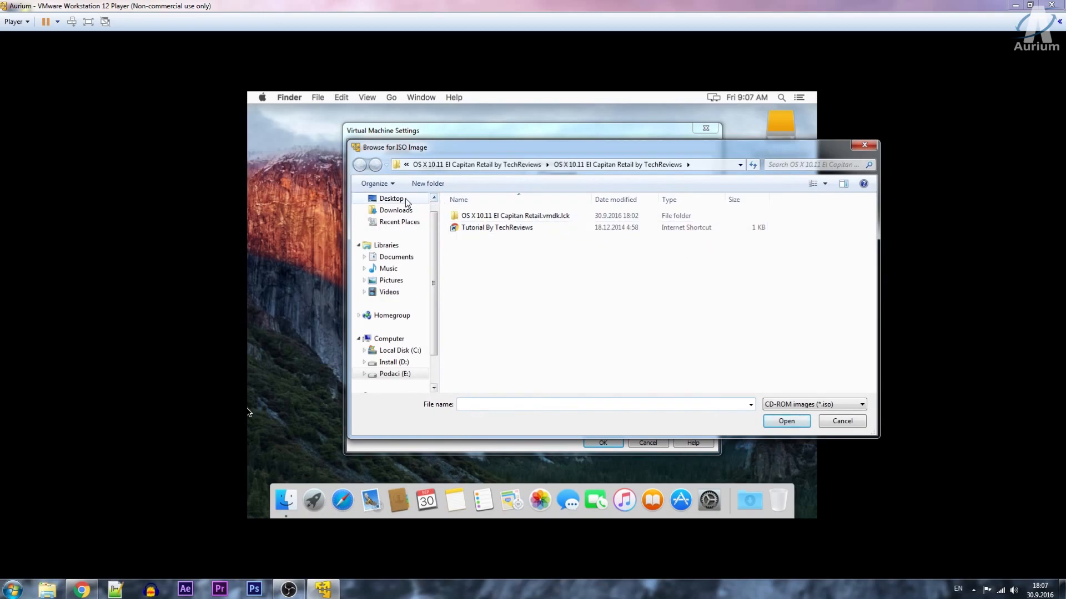
pyautogui.click(390, 199)
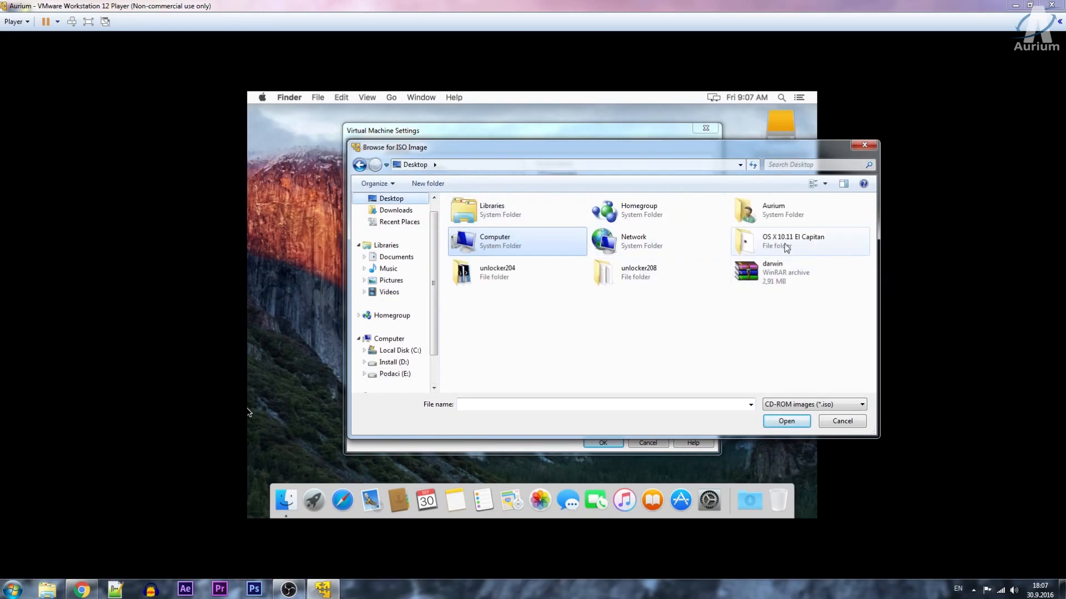
pyautogui.doubleClick(514, 277)
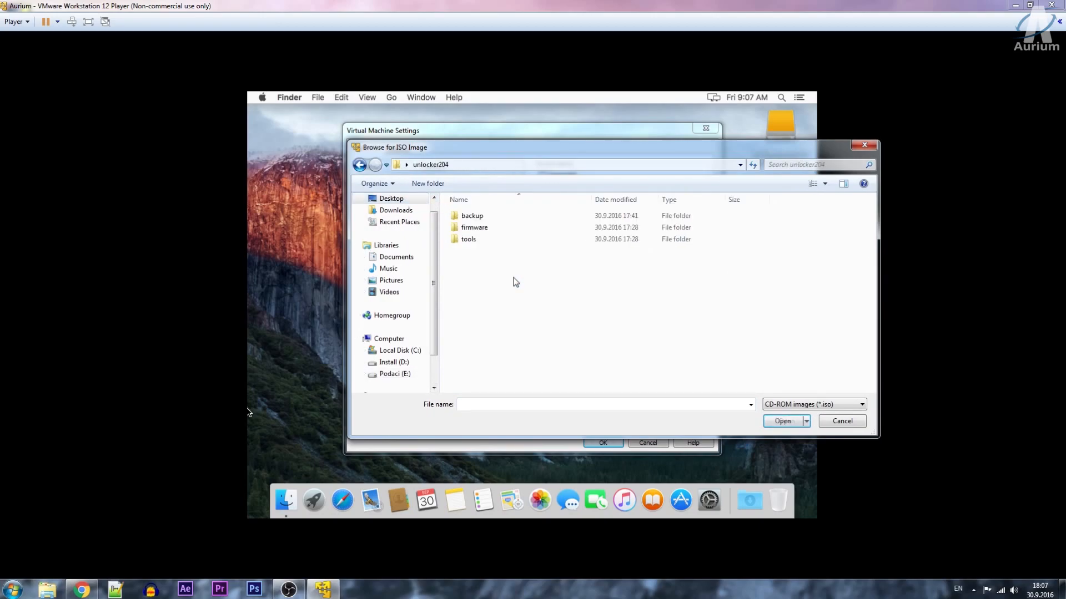
pyautogui.doubleClick(472, 240)
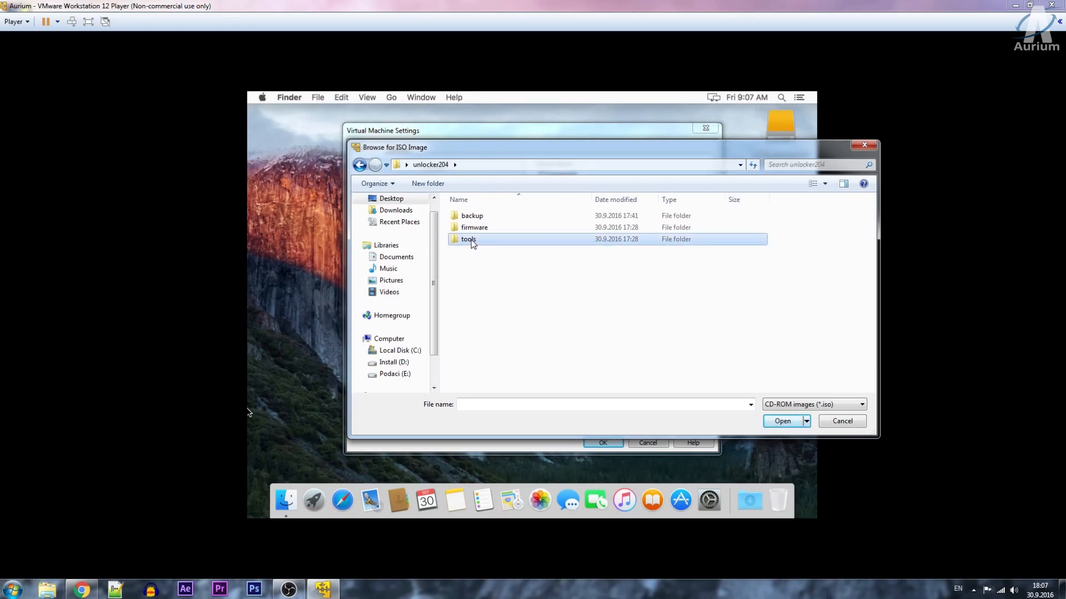
pyautogui.click(491, 216)
pyautogui.click(782, 421)
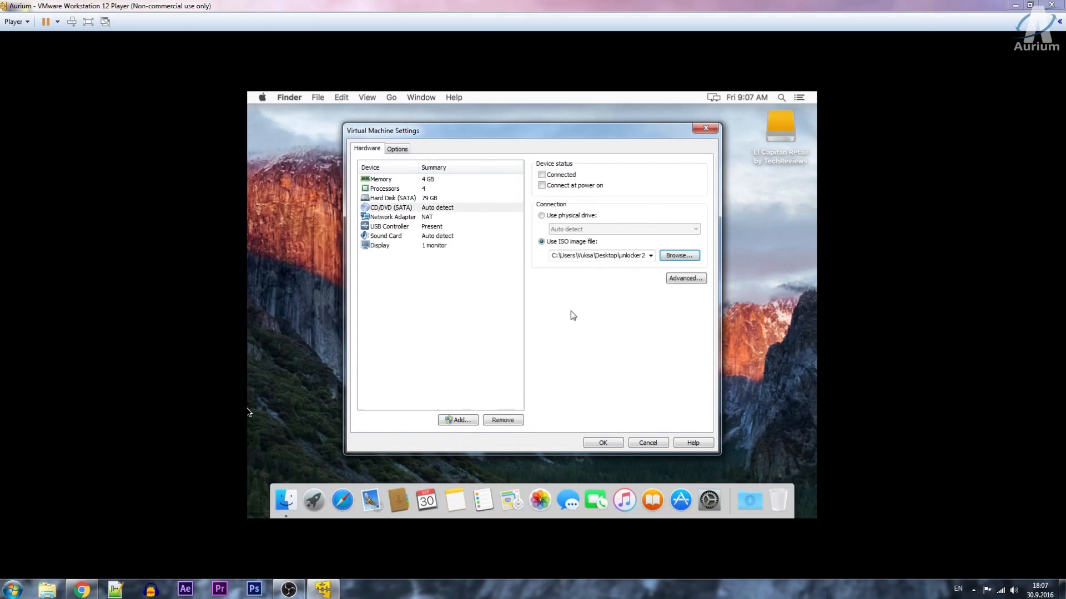
pyautogui.click(569, 174)
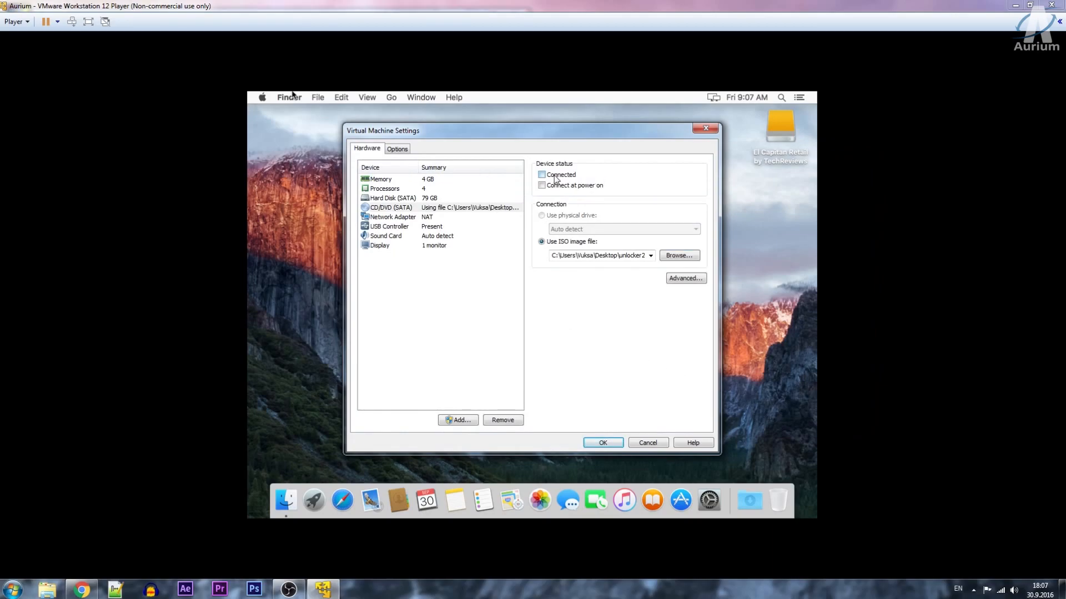
pyautogui.click(605, 442)
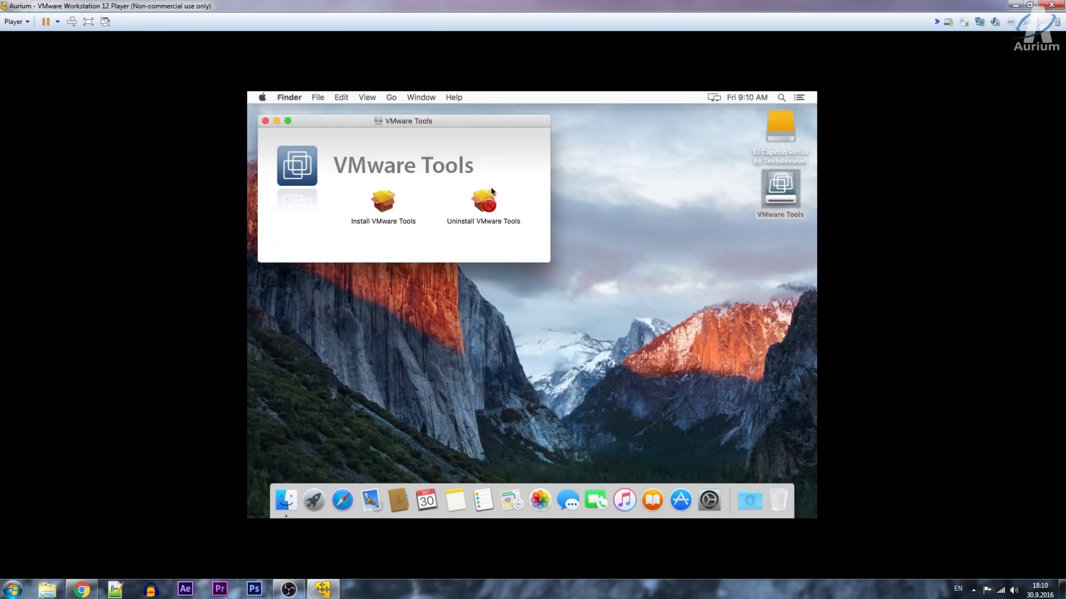
# - Install VMware Tools on the Mac with a standard installation, authorizing it with the account password, and restart
pyautogui.click(390, 209)
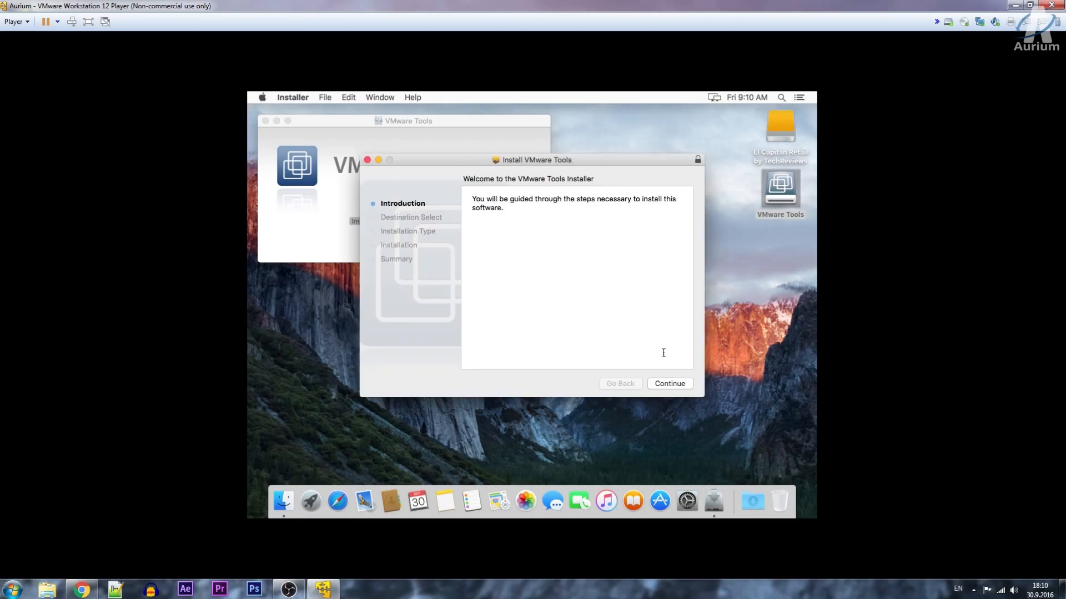
pyautogui.click(670, 384)
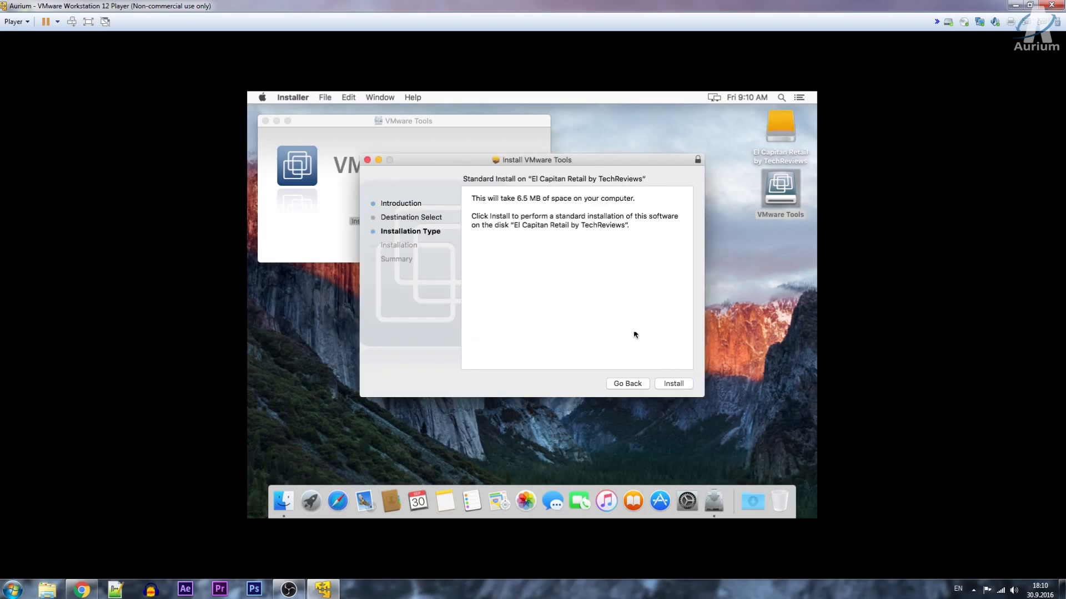
pyautogui.click(673, 384)
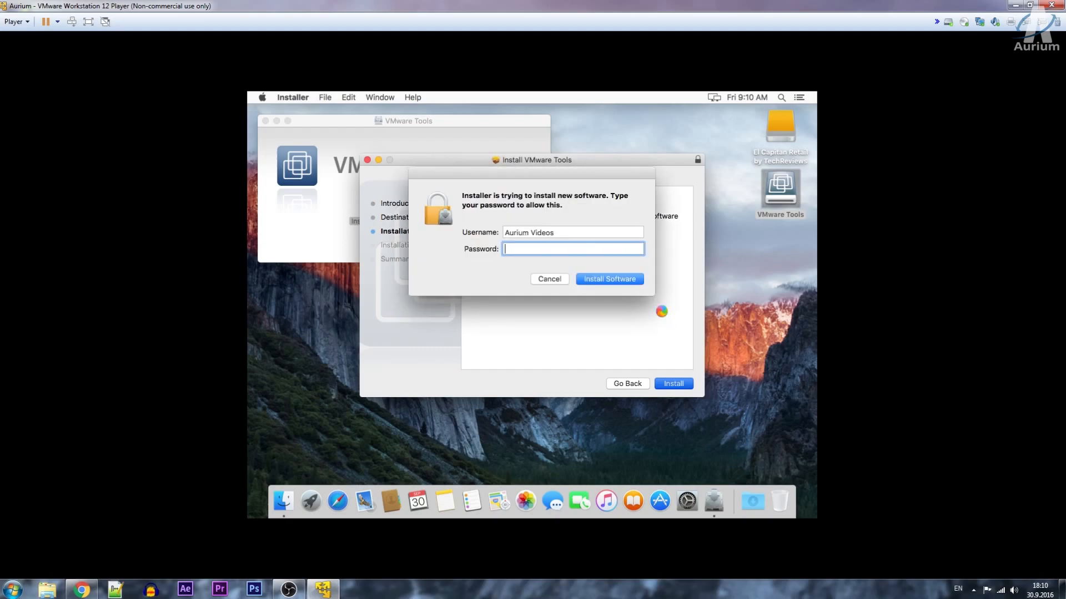
pyautogui.write('••••')
pyautogui.click(627, 280)
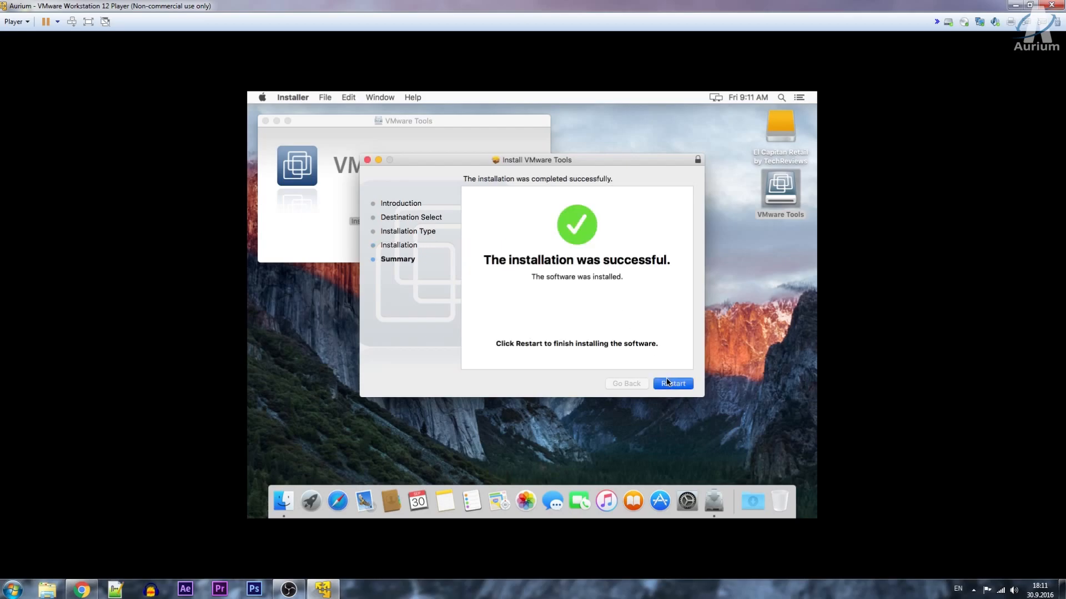
pyautogui.click(668, 382)
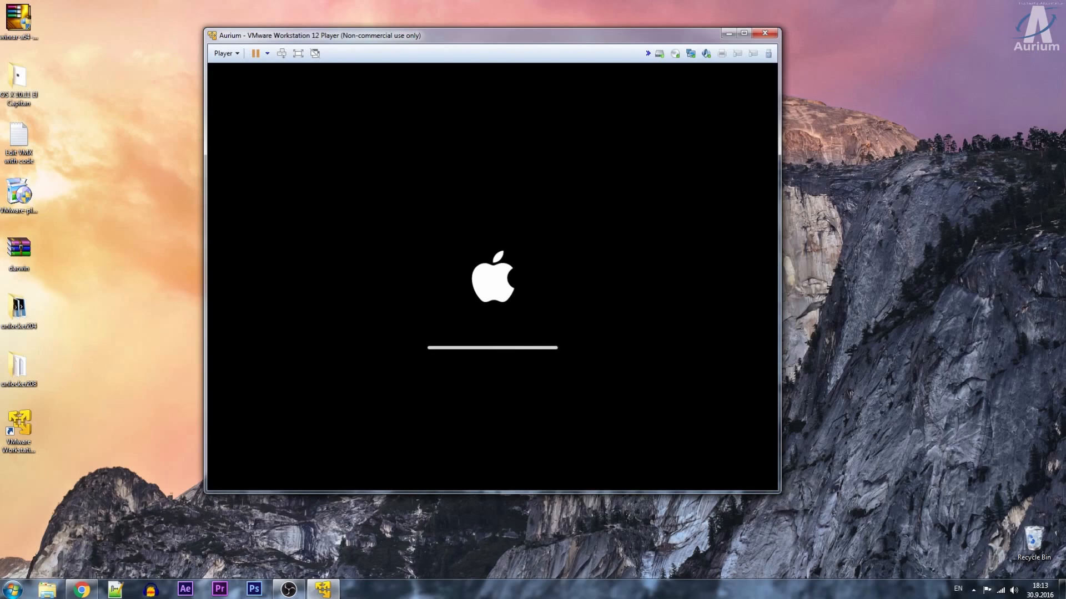
# - Log in to the restarted Mac with the account password and maximize the virtual machine window
pyautogui.write('····')
pyautogui.press('Return')
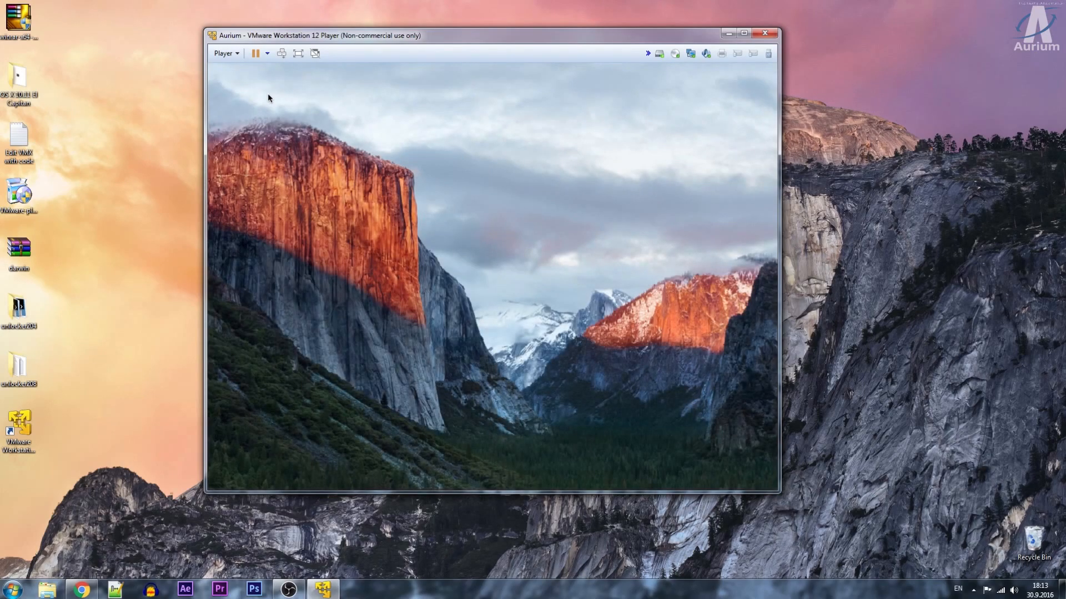
pyautogui.click(742, 33)
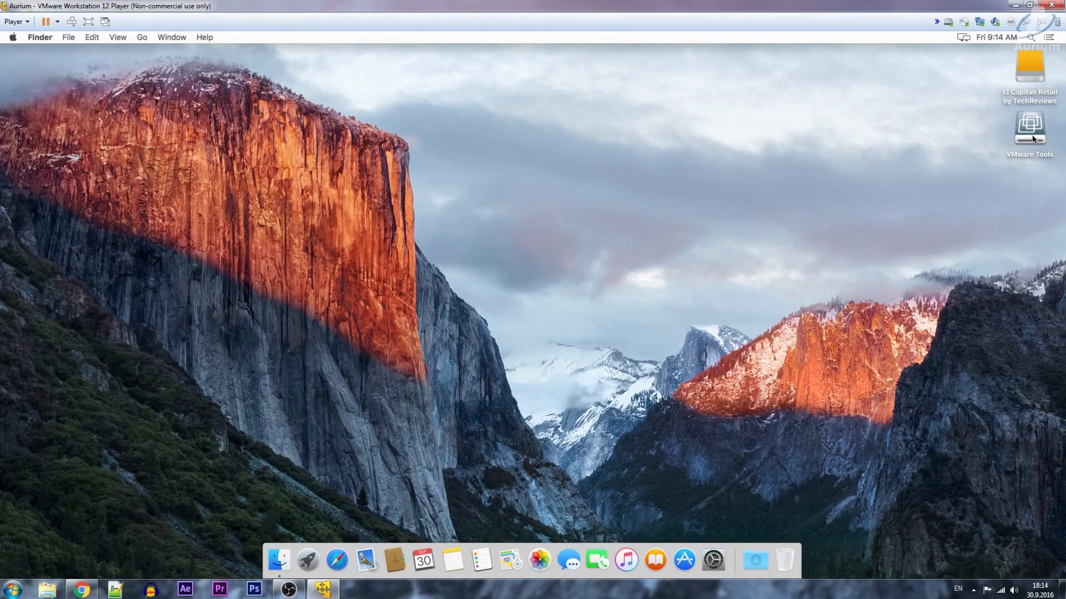
# - Eject the VMware Tools disc from the Mac desktop
pyautogui.click(1034, 135)
pyautogui.rightClick(1034, 135)
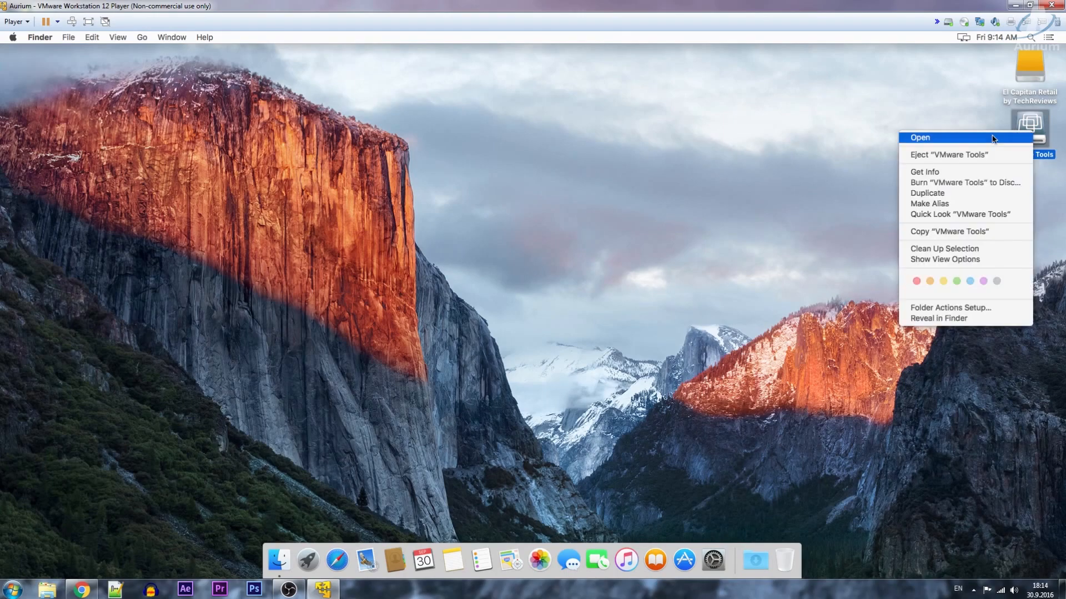
pyautogui.click(970, 154)
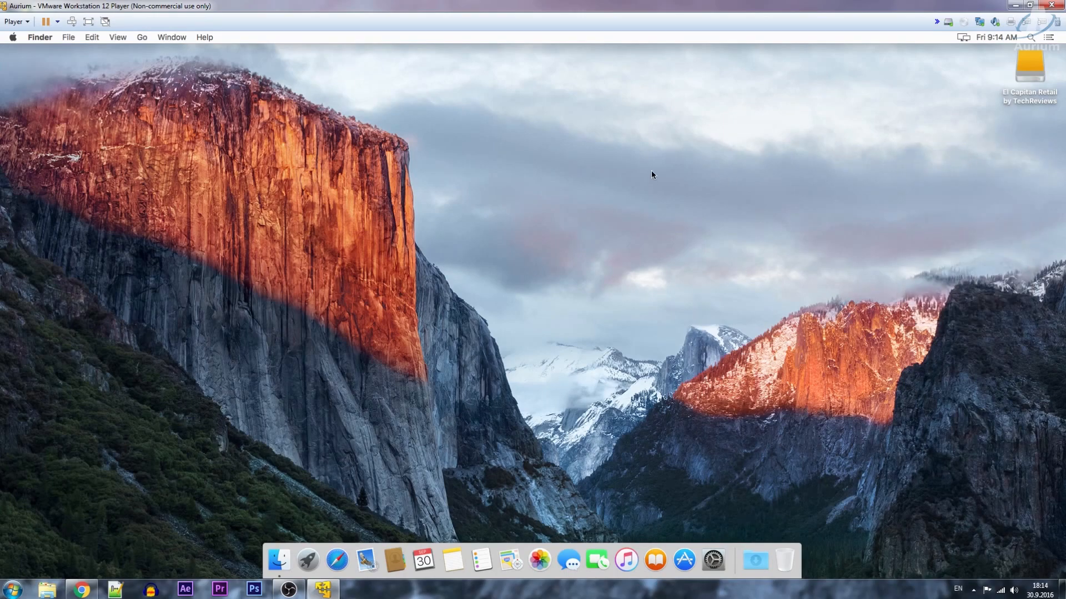
# - Switch the virtual machine to full screen and open the About This Mac overview
pyautogui.click(79, 19)
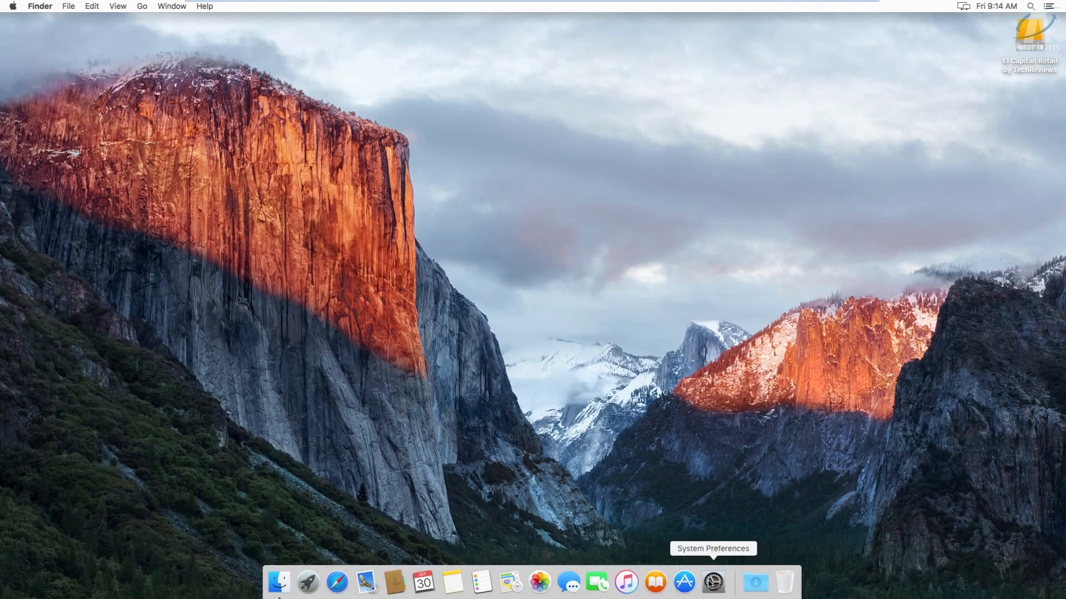
pyautogui.click(13, 6)
pyautogui.click(25, 22)
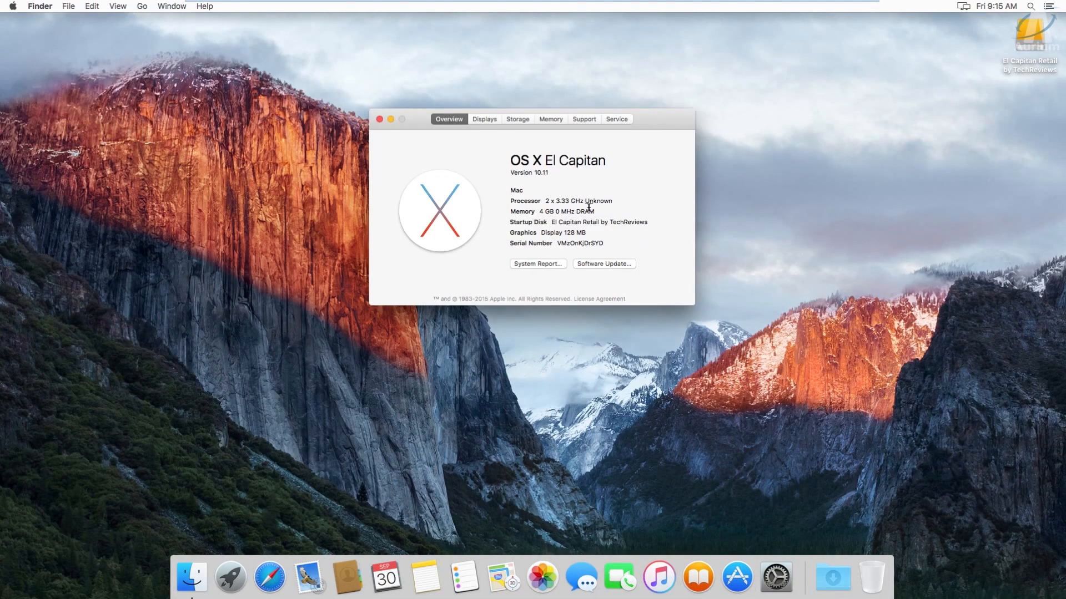